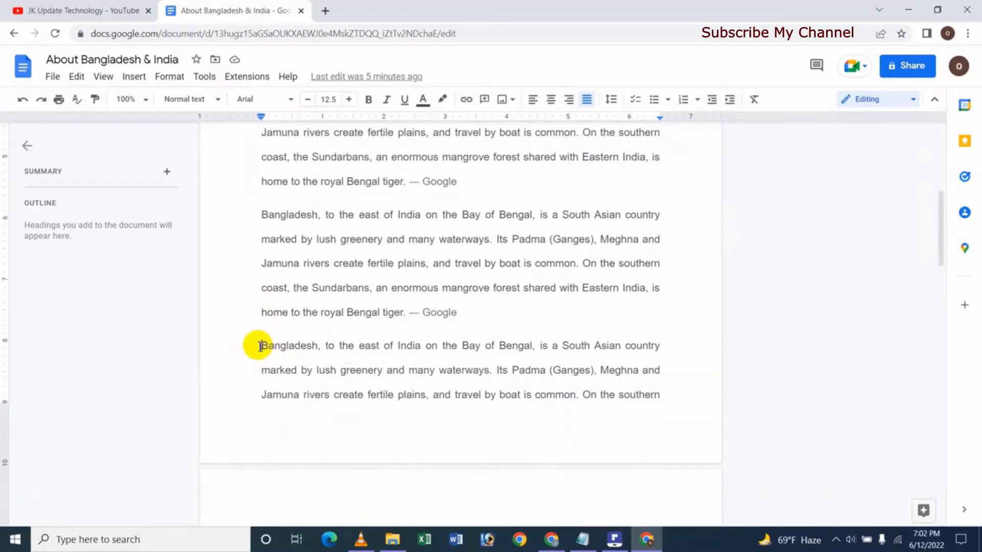
# Insert a bookmark at the start of the last Bangladesh paragraph on the first page.
pyautogui.click(260, 346)
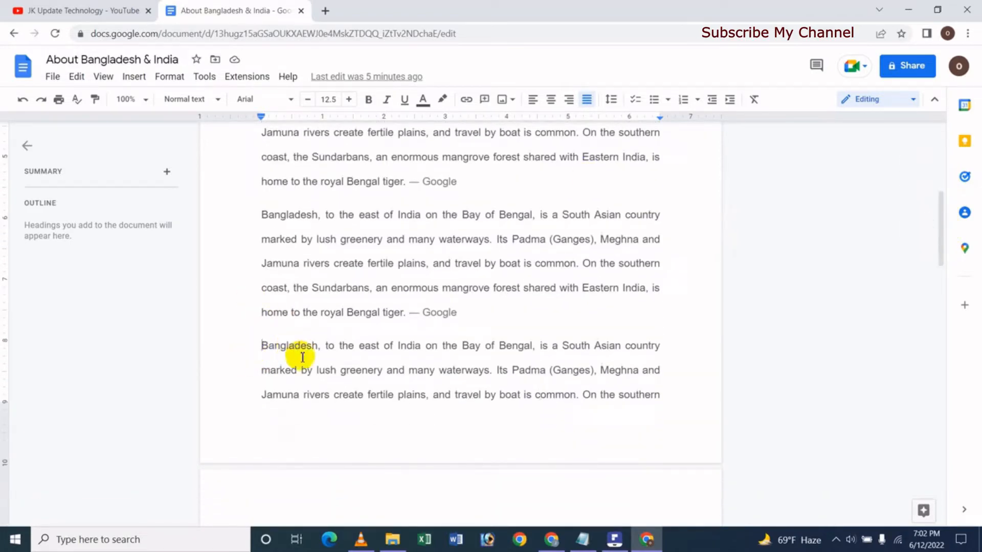
pyautogui.click(136, 82)
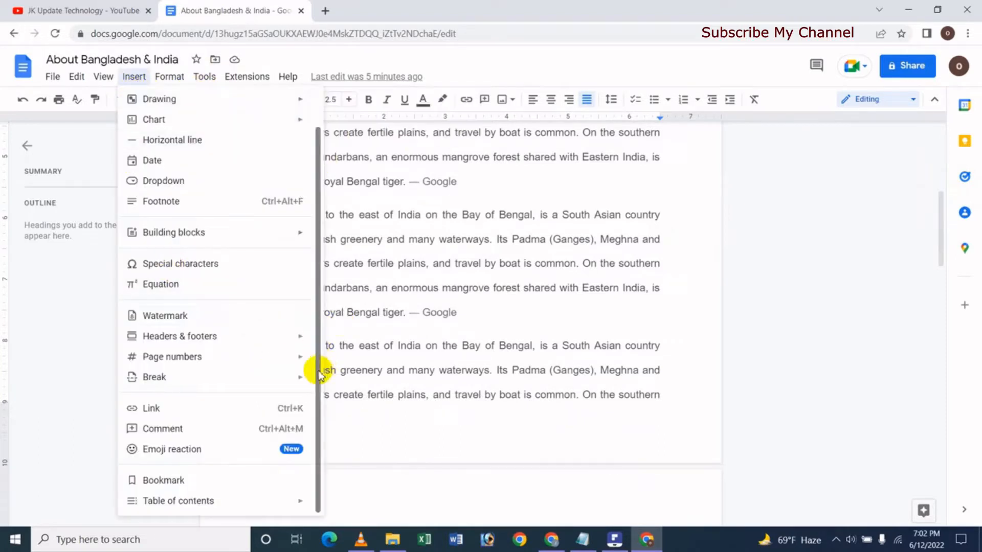
pyautogui.click(164, 481)
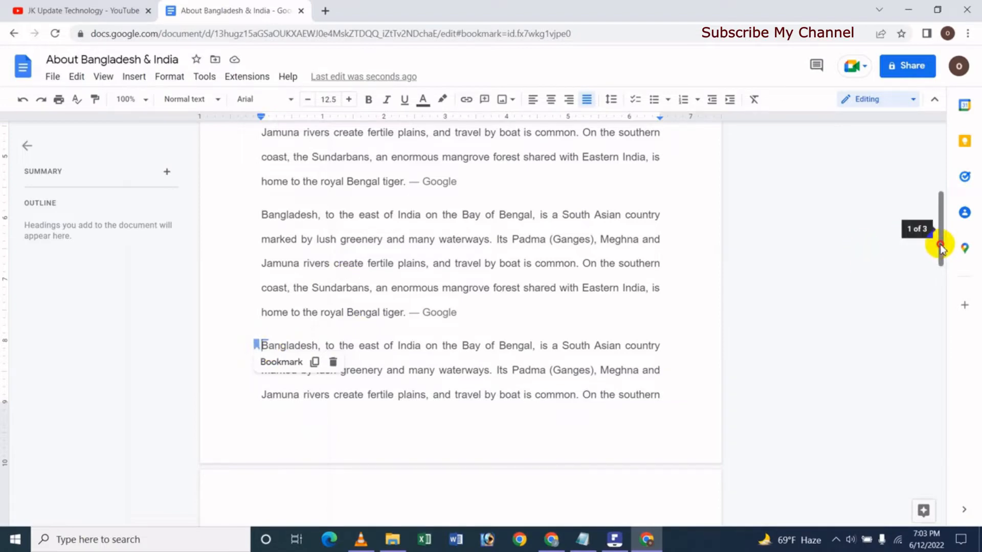
# Link the word "Bangladesh" in the title to the bookmark beginning "Bangladesh, to the east of India on the Bay of Bengal".
pyautogui.moveTo(940, 248); pyautogui.dragTo(921, 156)
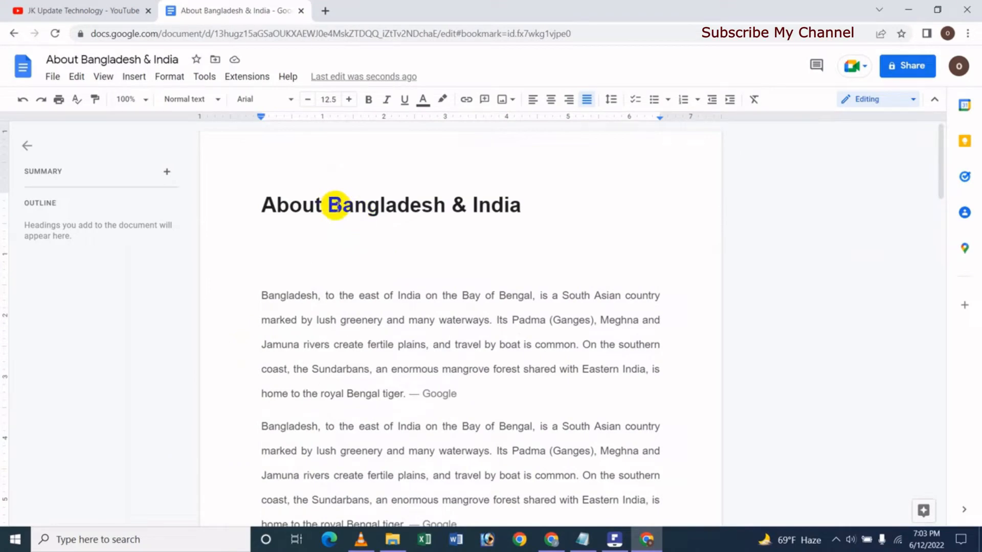
pyautogui.moveTo(946, 171); pyautogui.dragTo(926, 159)
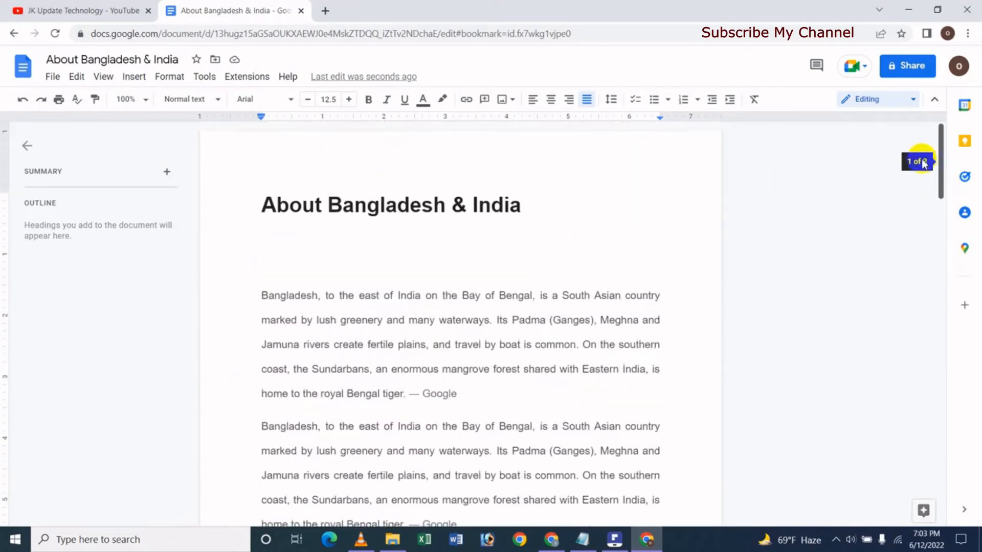
pyautogui.moveTo(332, 206); pyautogui.dragTo(445, 201)
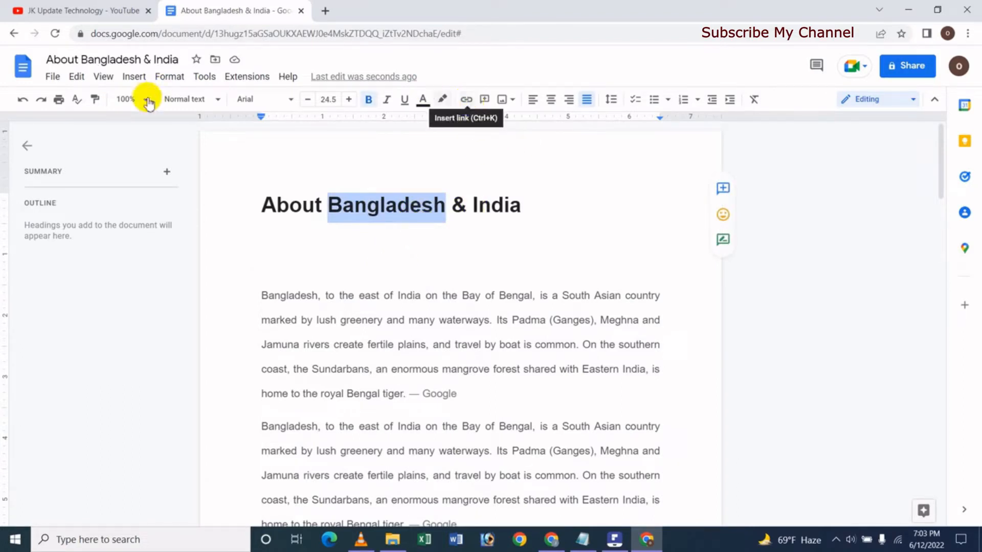
pyautogui.click(135, 76)
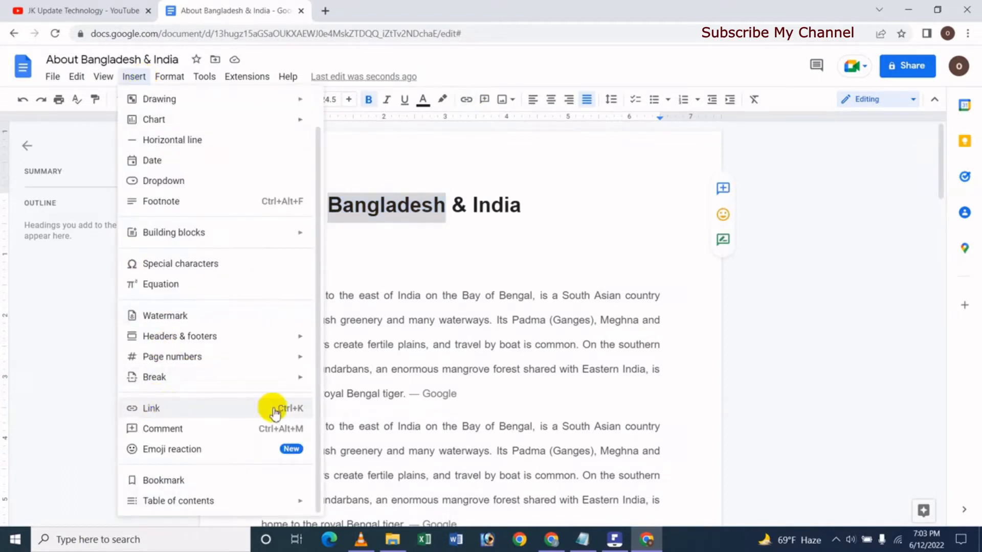
pyautogui.click(184, 412)
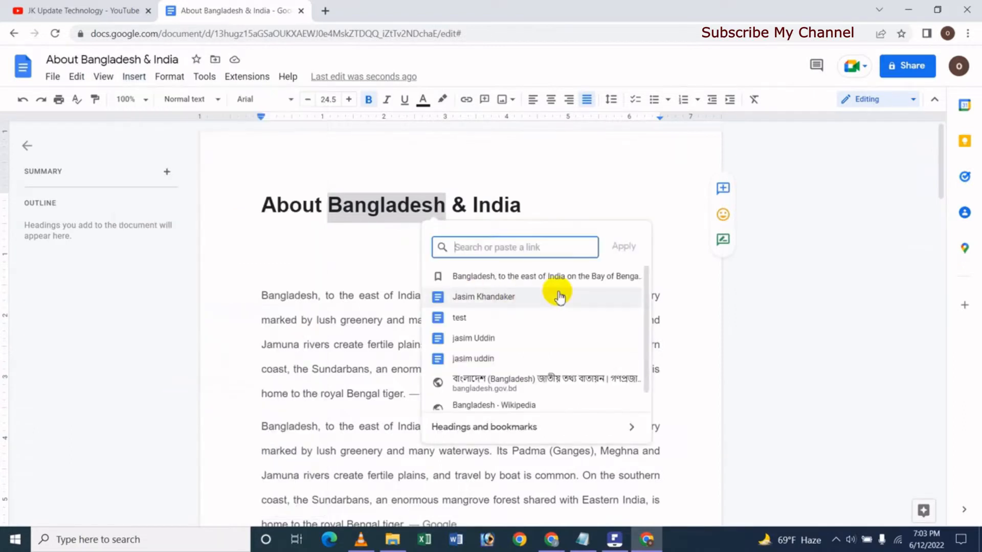
pyautogui.click(648, 335)
pyautogui.moveTo(648, 335); pyautogui.dragTo(651, 357)
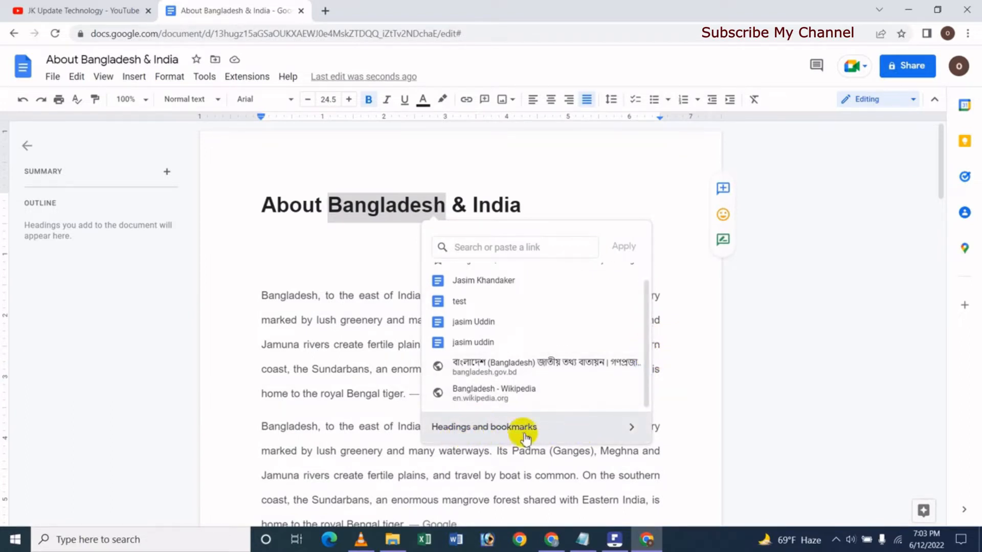
pyautogui.click(507, 429)
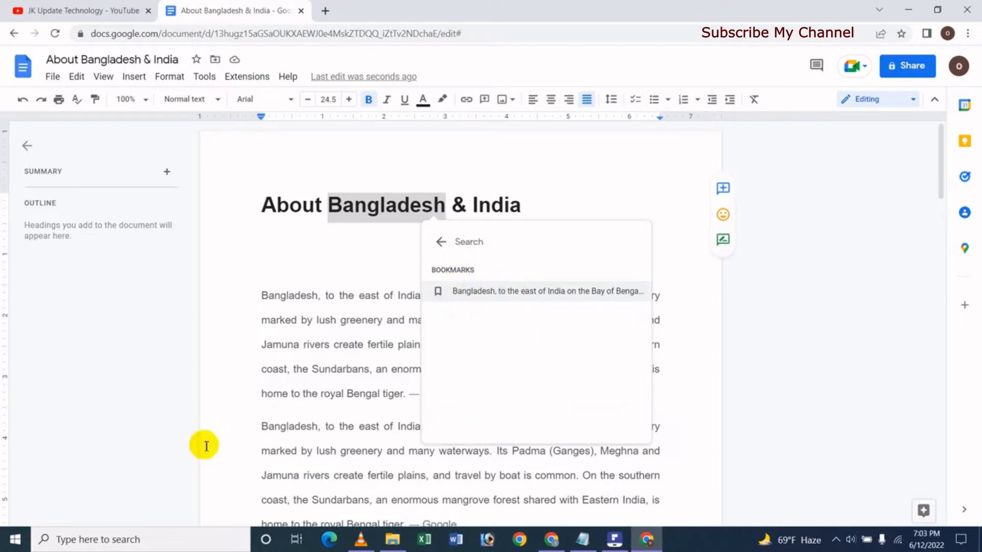
pyautogui.click(475, 296)
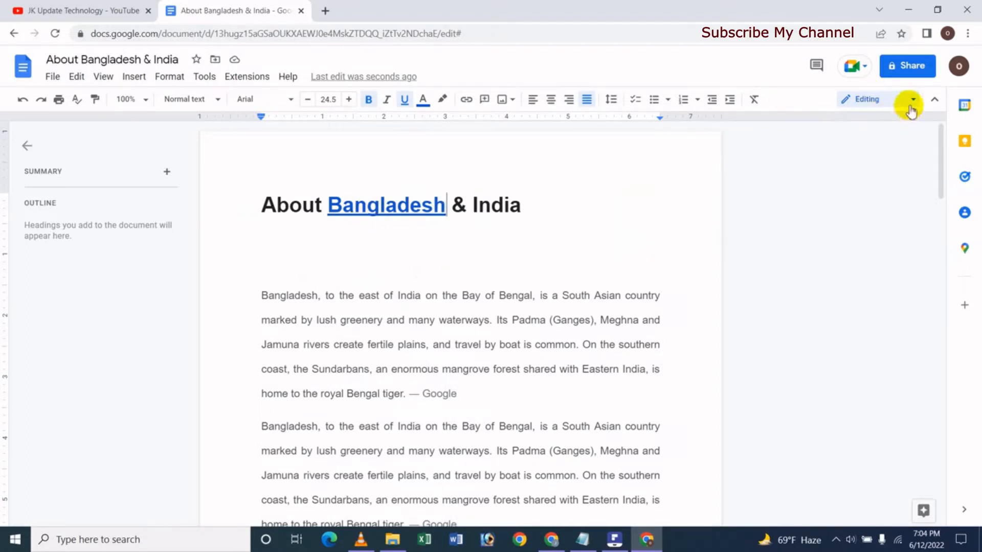
# Switch the document to Viewing mode and follow the title's Bangladesh link to its bookmark.
pyautogui.click(892, 101)
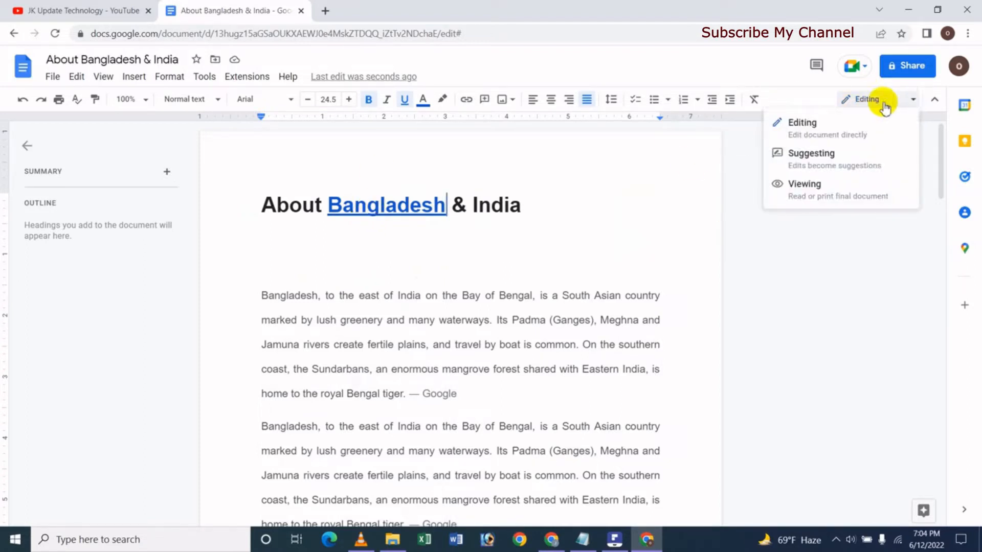
pyautogui.click(808, 198)
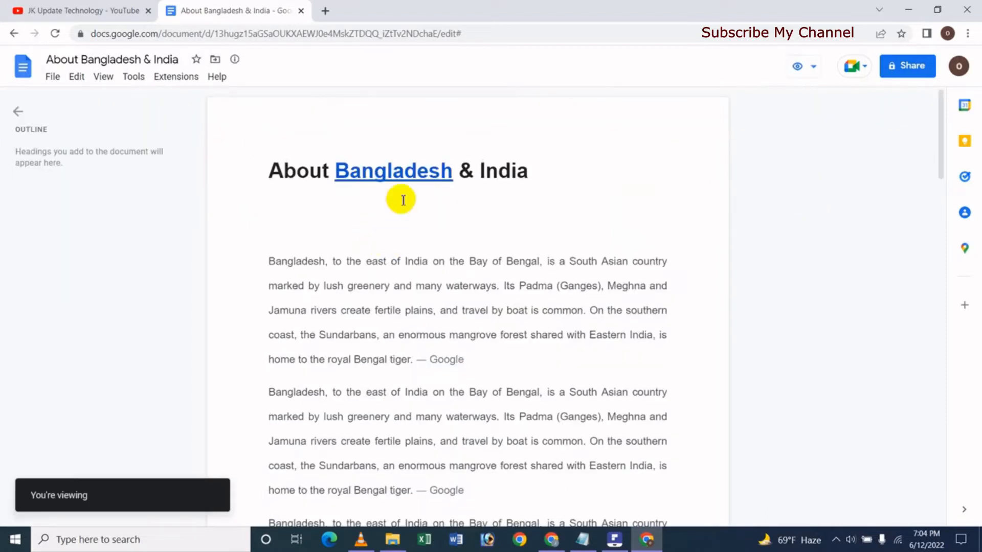
pyautogui.click(379, 177)
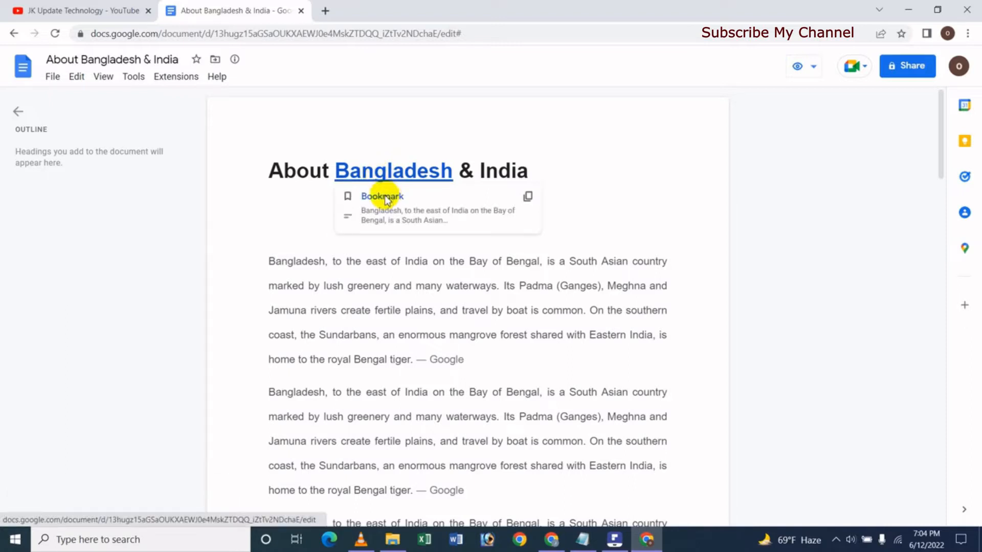
pyautogui.click(385, 196)
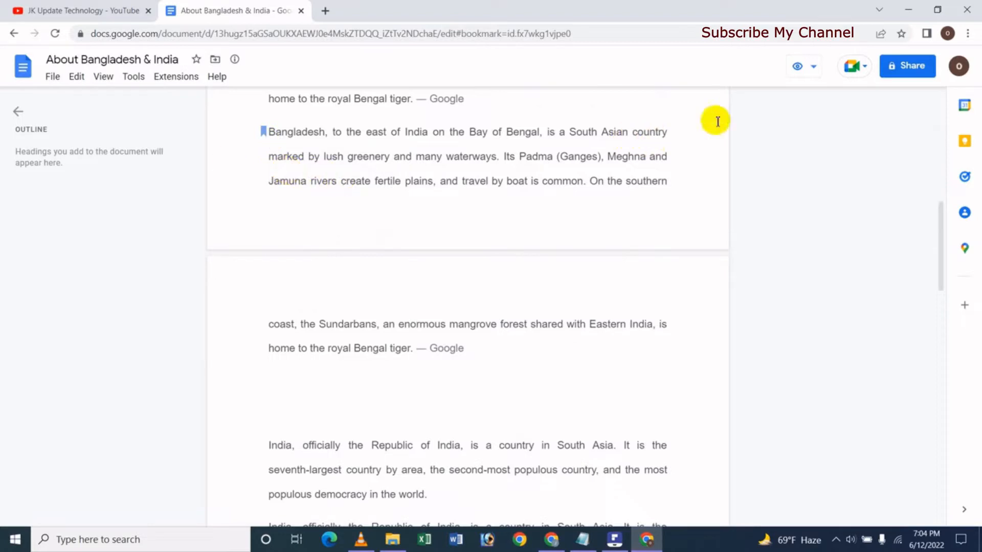
# Return the document to Editing mode and test the title's Bangladesh bookmark link from there.
pyautogui.click(803, 68)
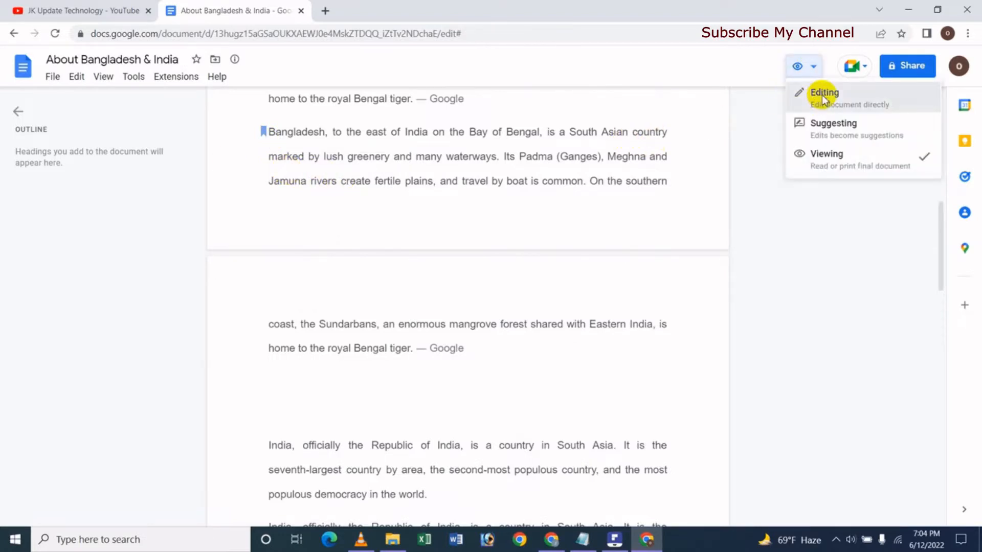
pyautogui.click(824, 97)
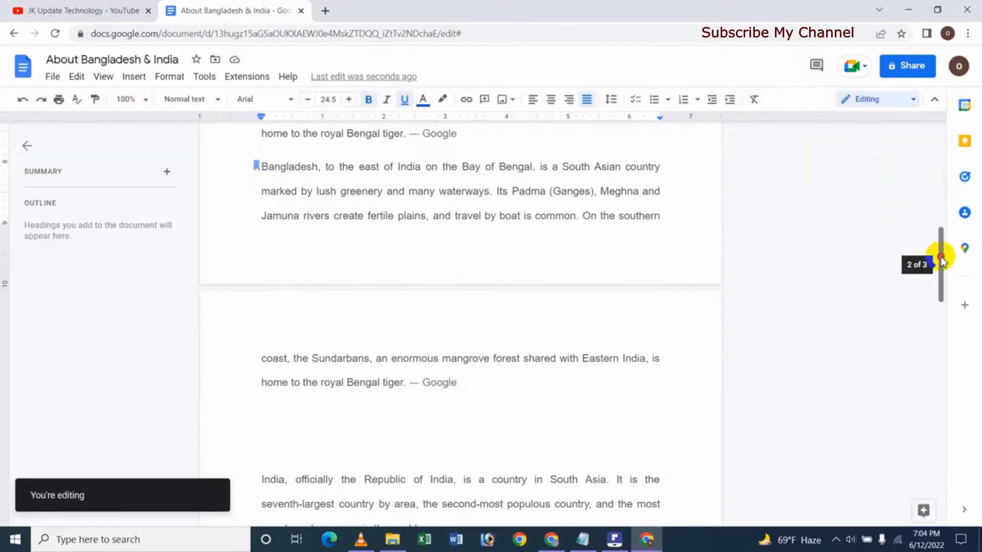
pyautogui.moveTo(942, 258); pyautogui.dragTo(939, 134)
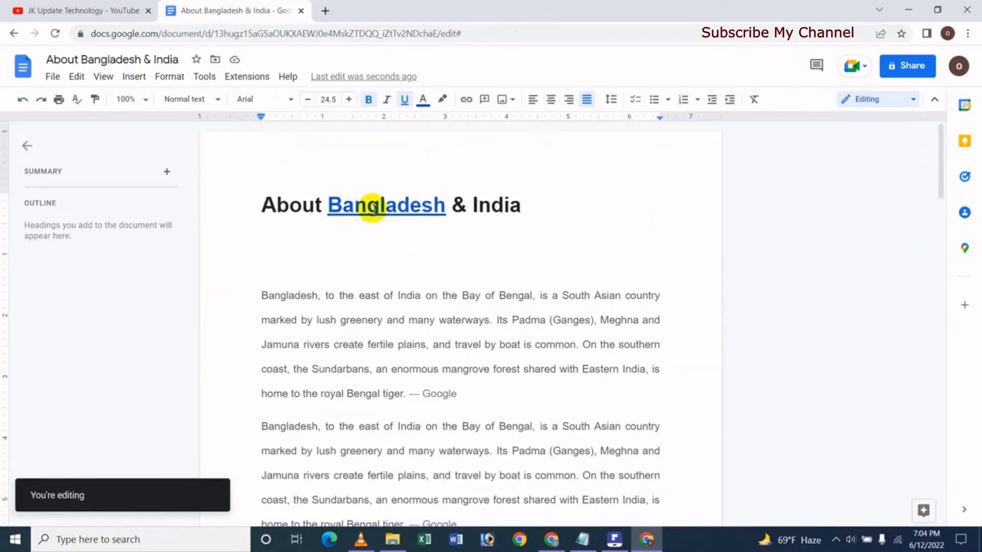
pyautogui.click(372, 208)
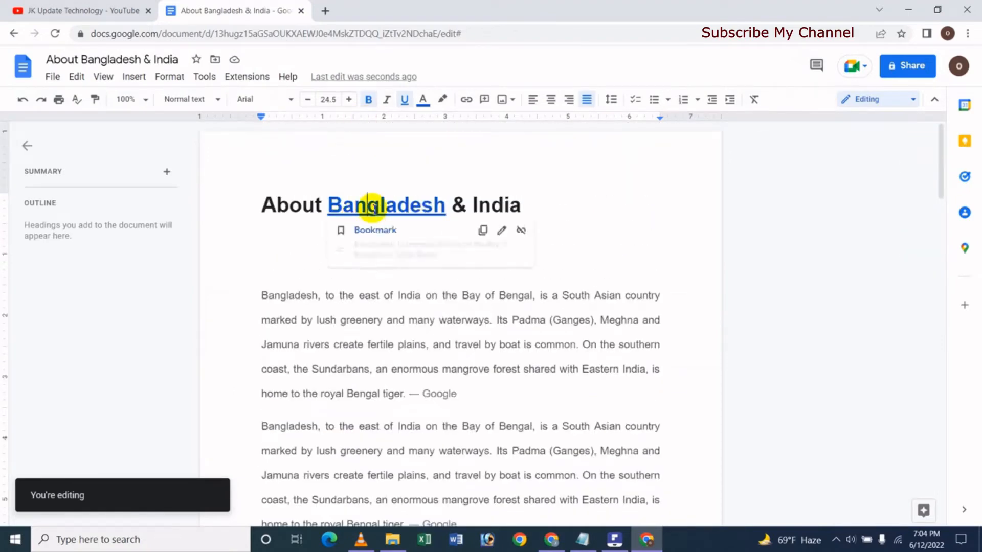
pyautogui.click(376, 229)
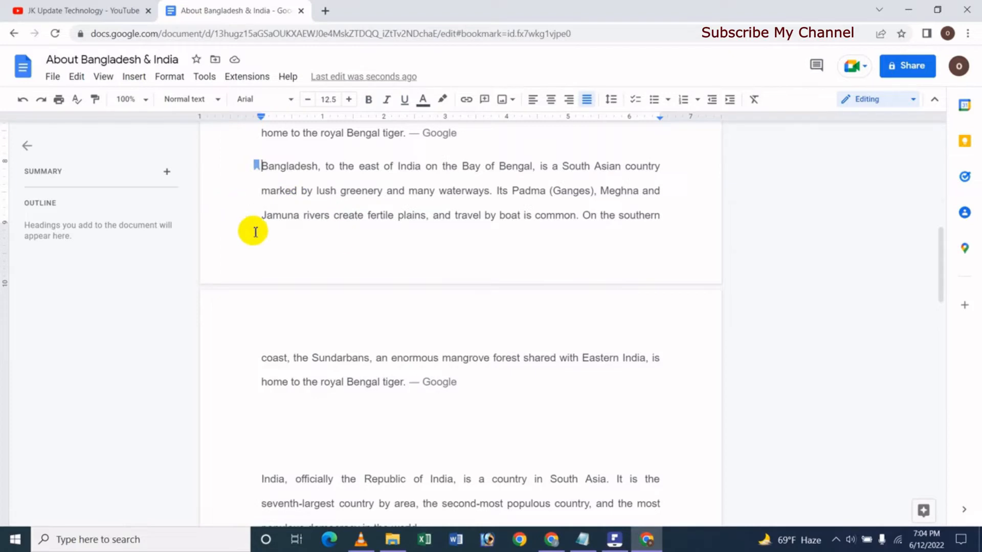
pyautogui.scroll(10, 934, 218)
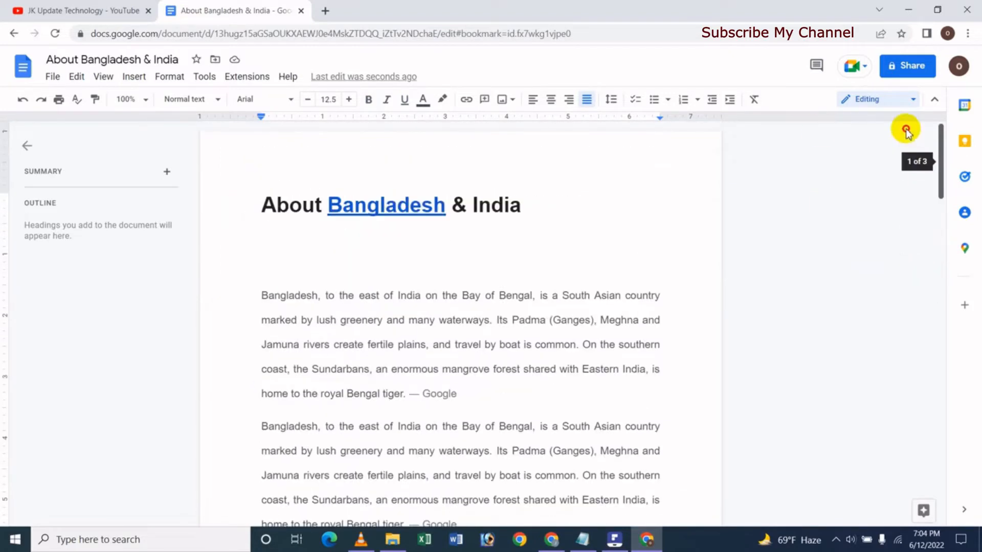
pyautogui.click(377, 207)
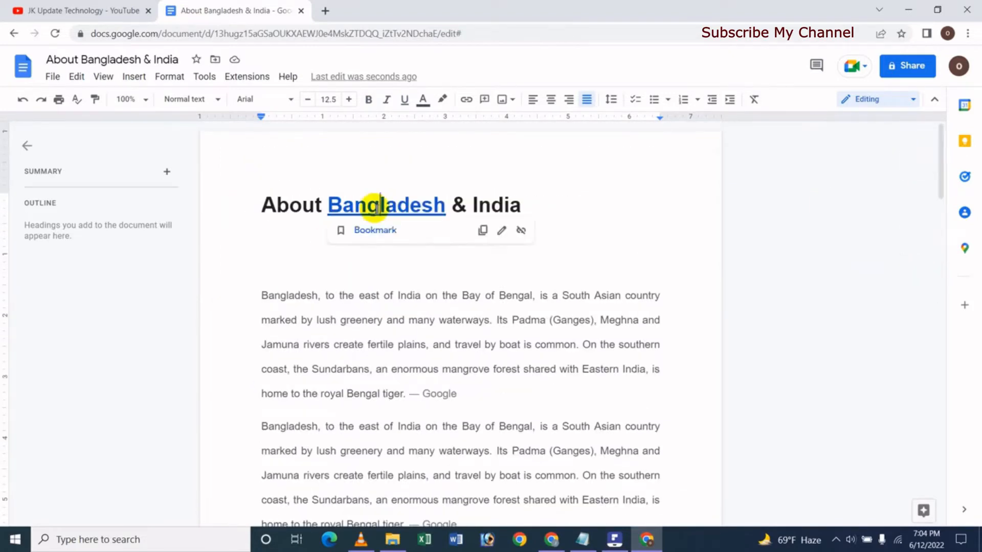
pyautogui.click(384, 341)
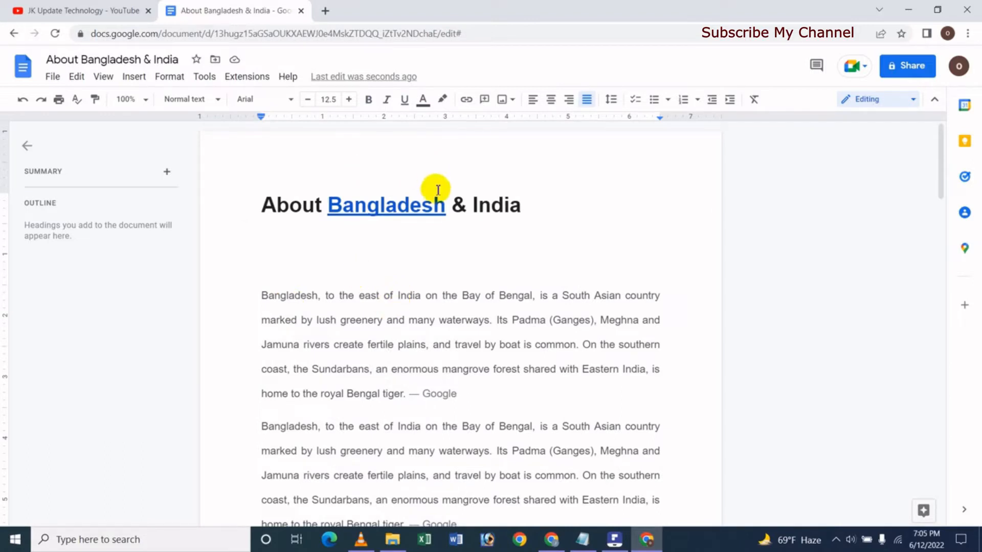
# Link the word "India" in the title to the National Portal of India site, india.gov.in, by searching for "india".
pyautogui.moveTo(471, 208); pyautogui.dragTo(519, 207)
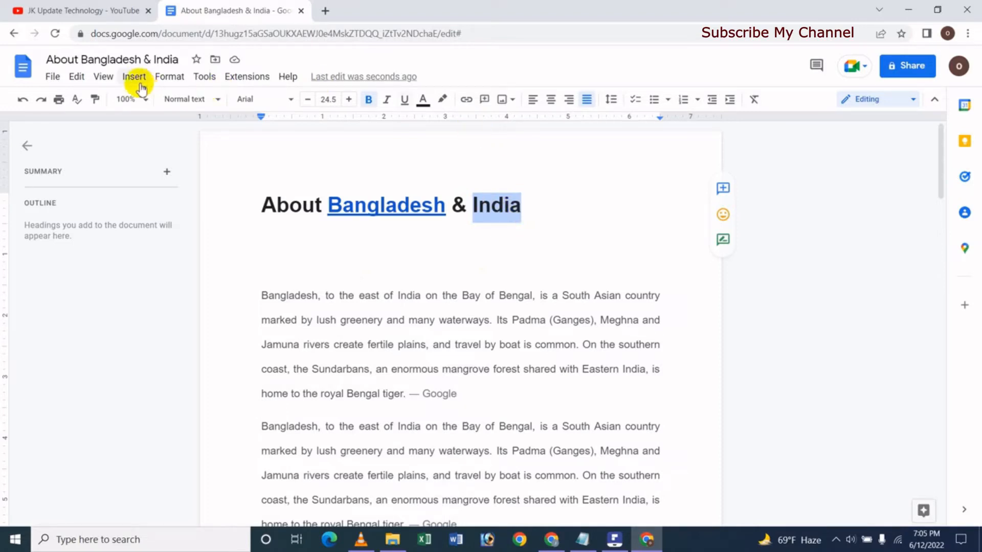
pyautogui.click(467, 101)
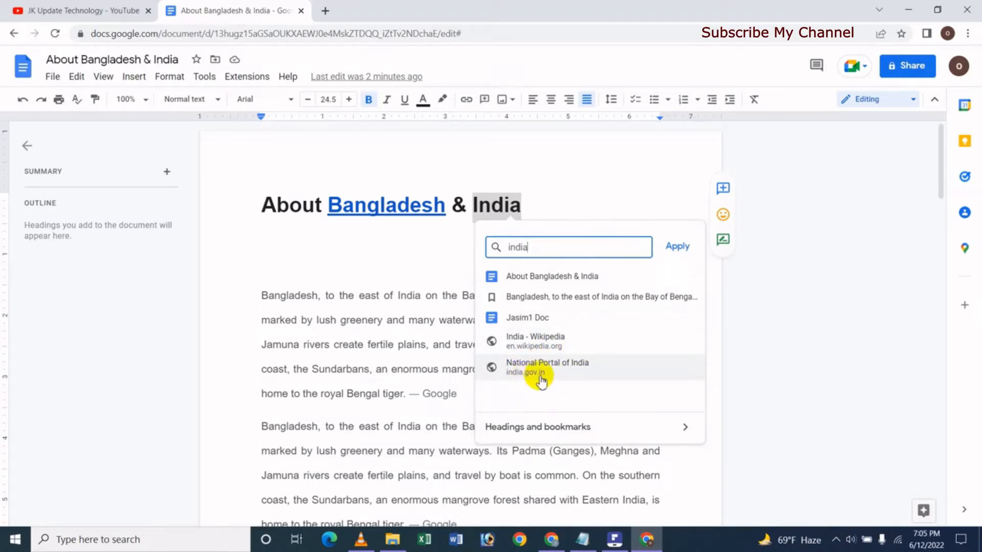
pyautogui.click(542, 375)
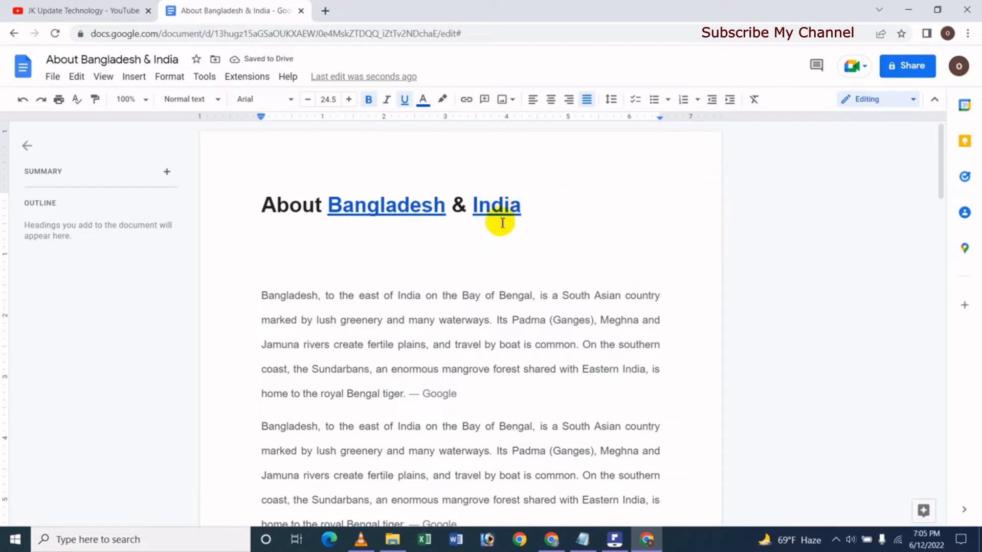
# Open the title's India link to check the National Portal of India site, and close that page again.
pyautogui.click(502, 208)
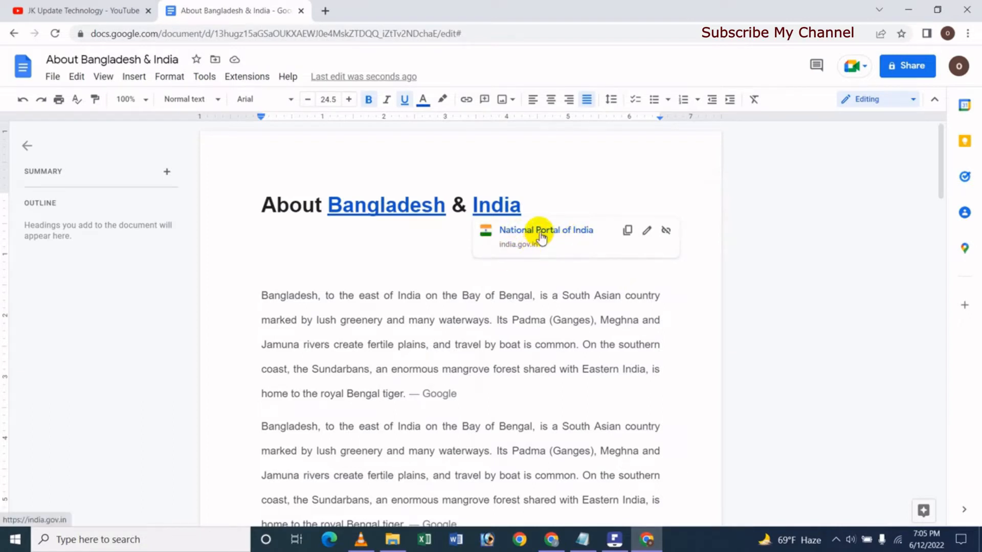
pyautogui.click(540, 232)
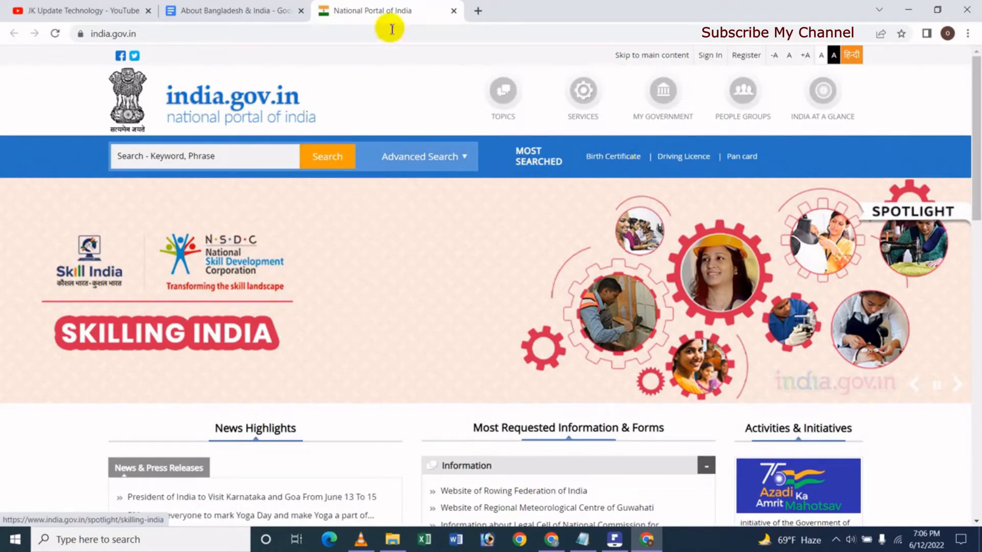
pyautogui.click(454, 10)
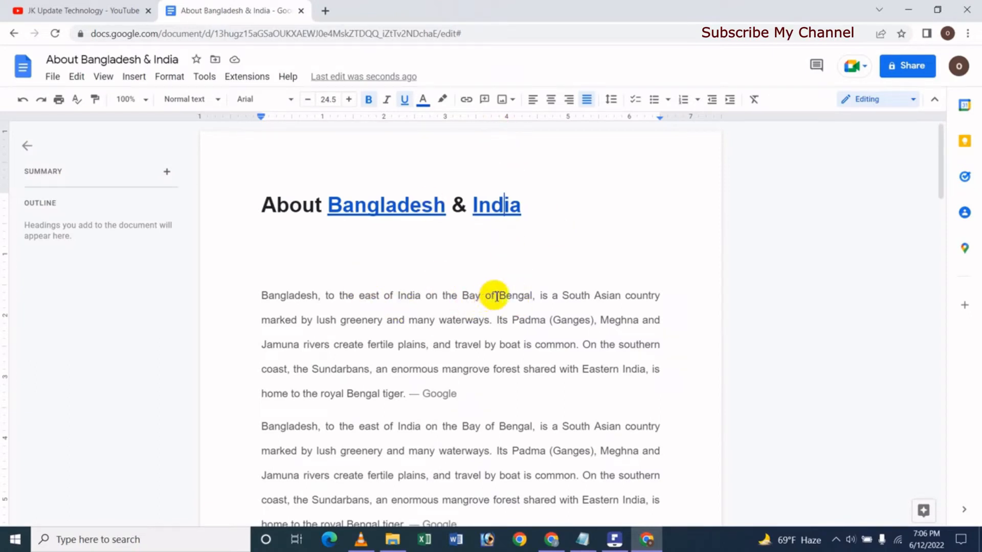
pyautogui.moveTo(262, 295); pyautogui.dragTo(317, 294)
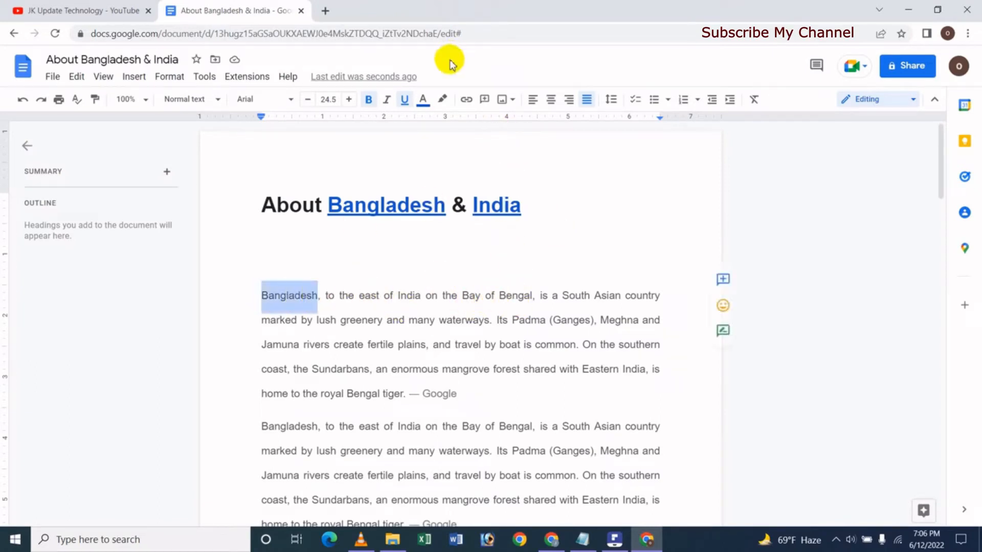
pyautogui.click(466, 100)
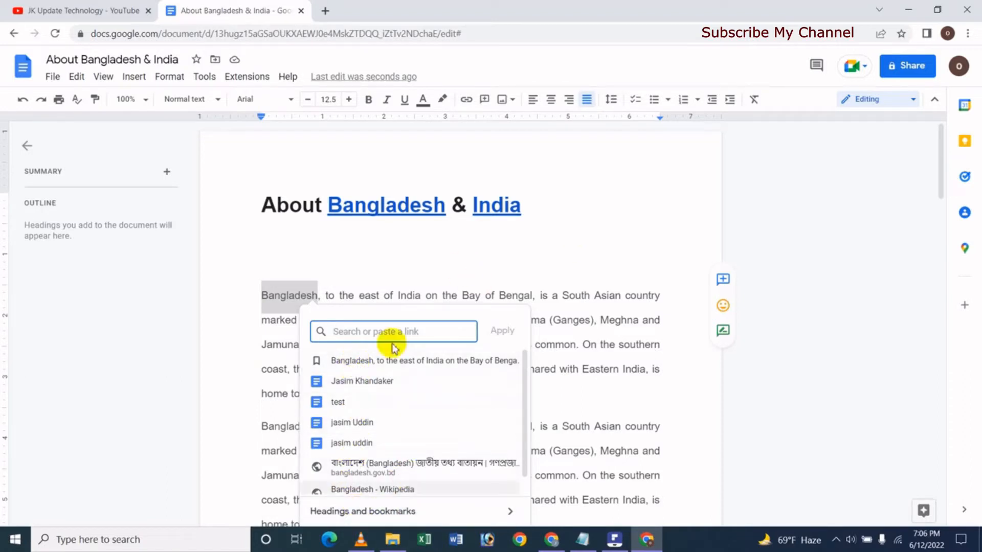
pyautogui.click(381, 260)
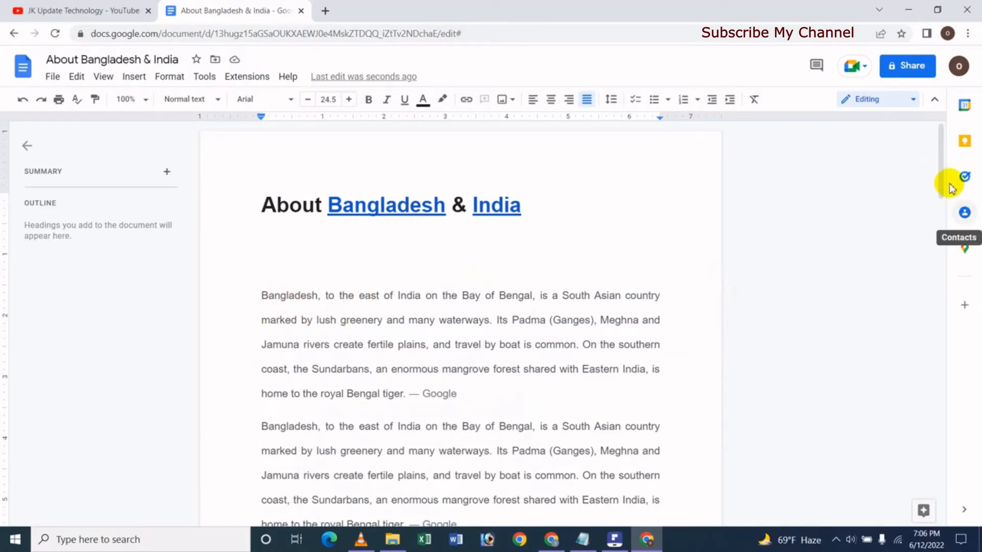
# Start Microsoft Word and switch back to the Google Docs document in Chrome.
pyautogui.moveTo(941, 182); pyautogui.dragTo(937, 159)
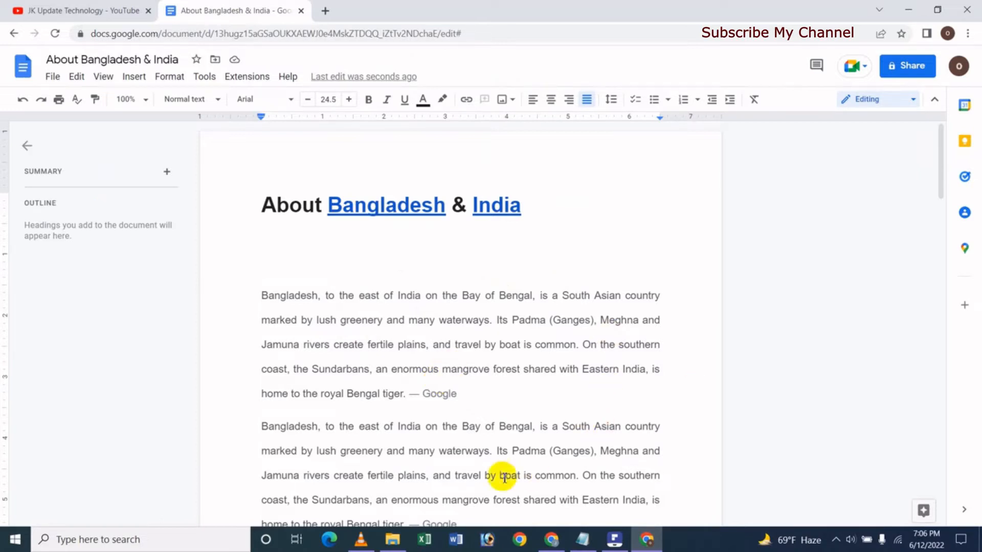
pyautogui.click(459, 543)
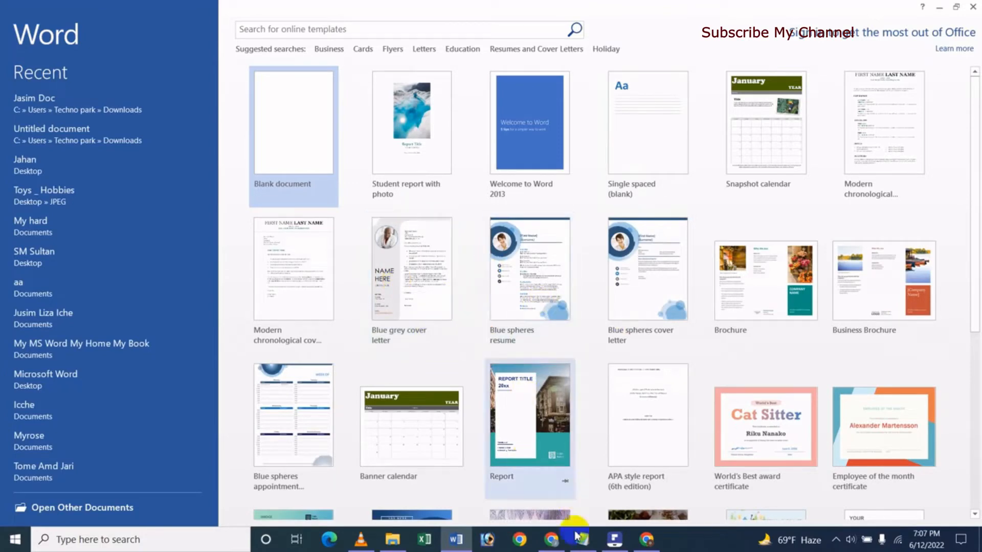
pyautogui.click(646, 540)
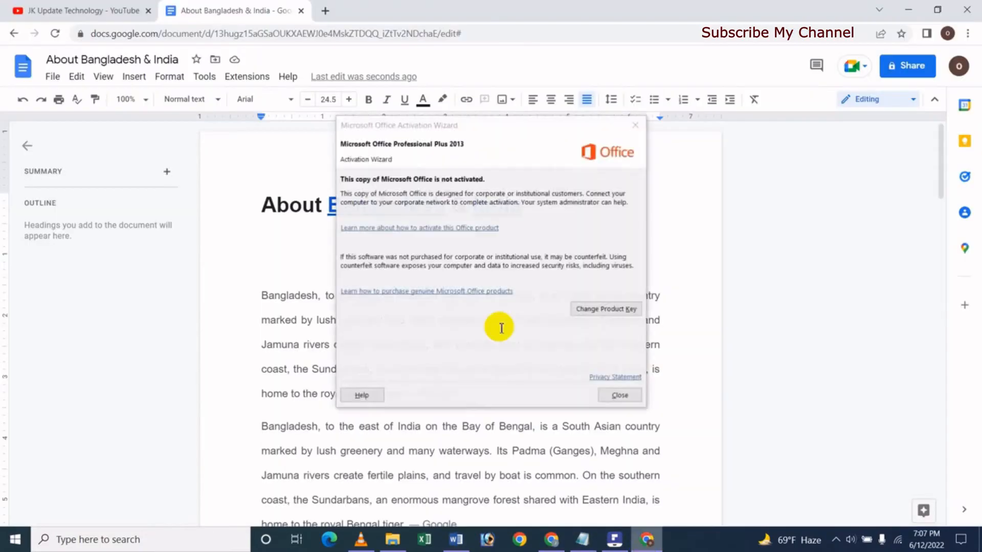
# Copy the entire Google Docs text into a new blank Microsoft Word document, dismissing the Office activation notice.
pyautogui.hotkey('ctrl', 'a')
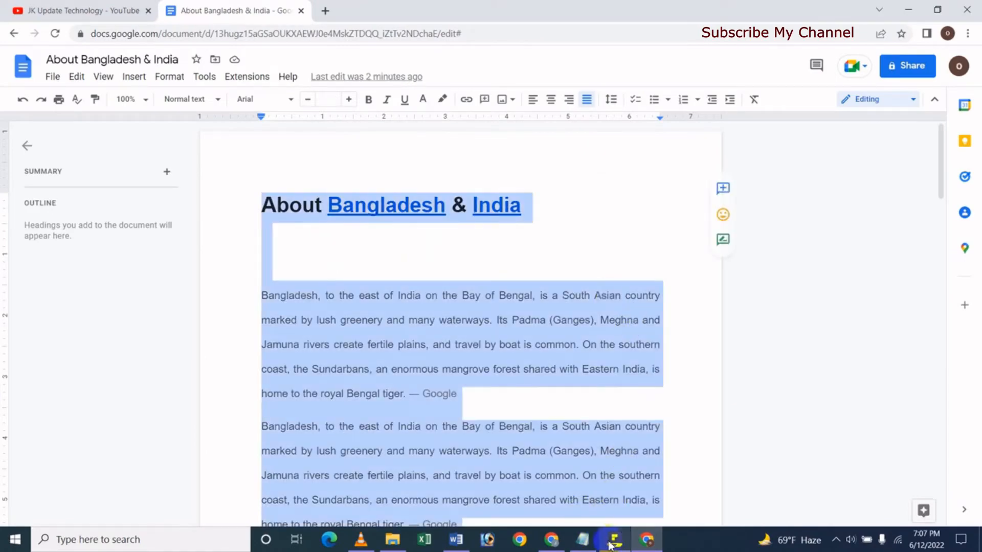
pyautogui.click(456, 539)
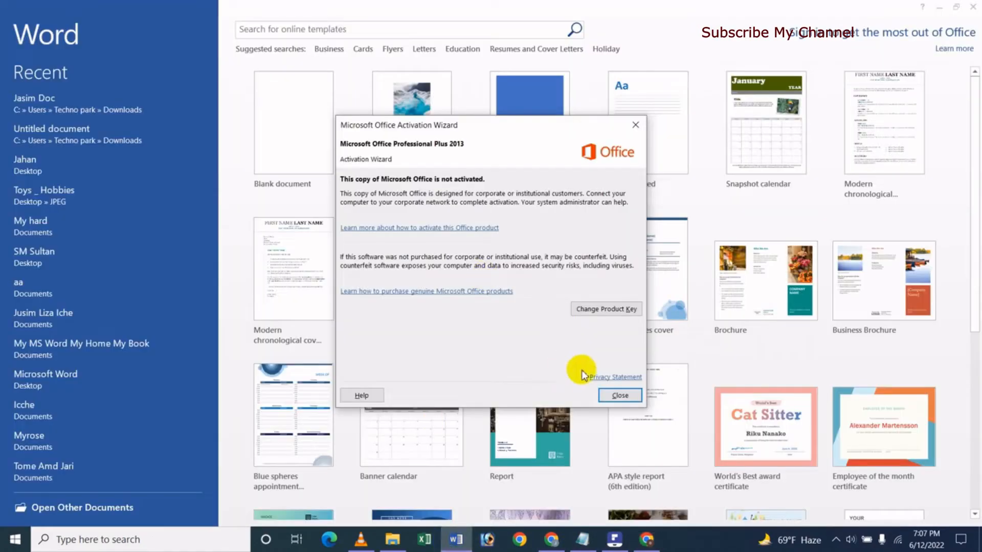
pyautogui.click(619, 396)
pyautogui.click(300, 136)
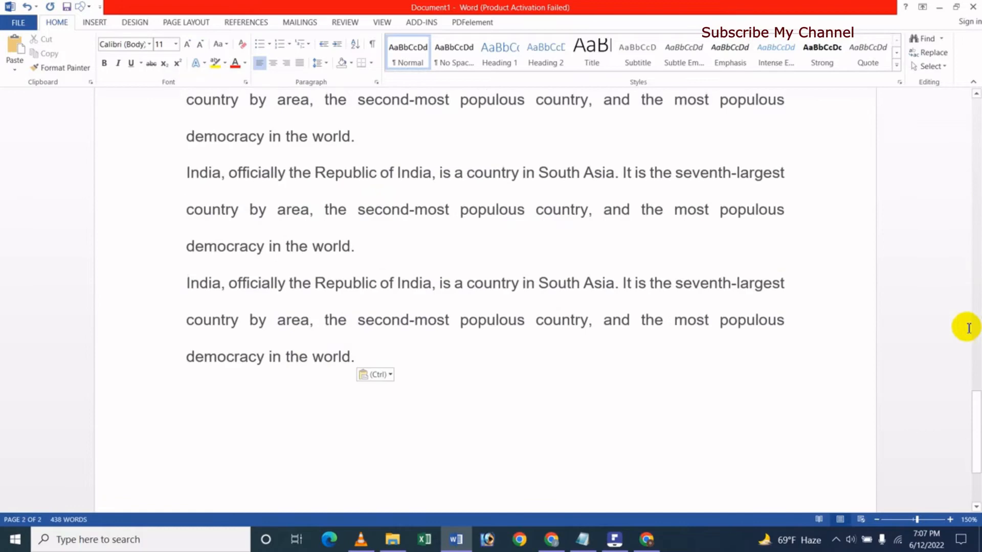
pyautogui.hotkey('ctrl', 'Home')
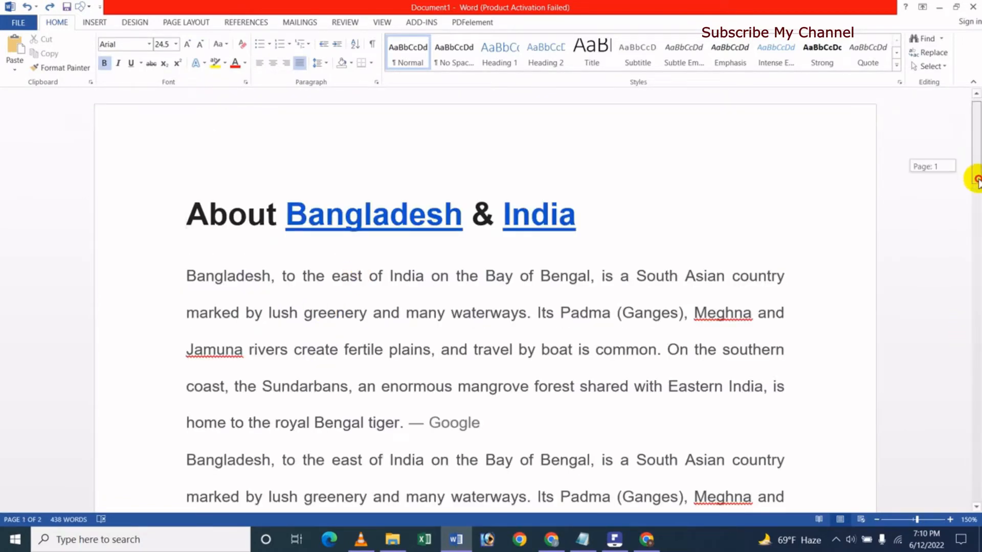
pyautogui.moveTo(977, 180); pyautogui.dragTo(976, 137)
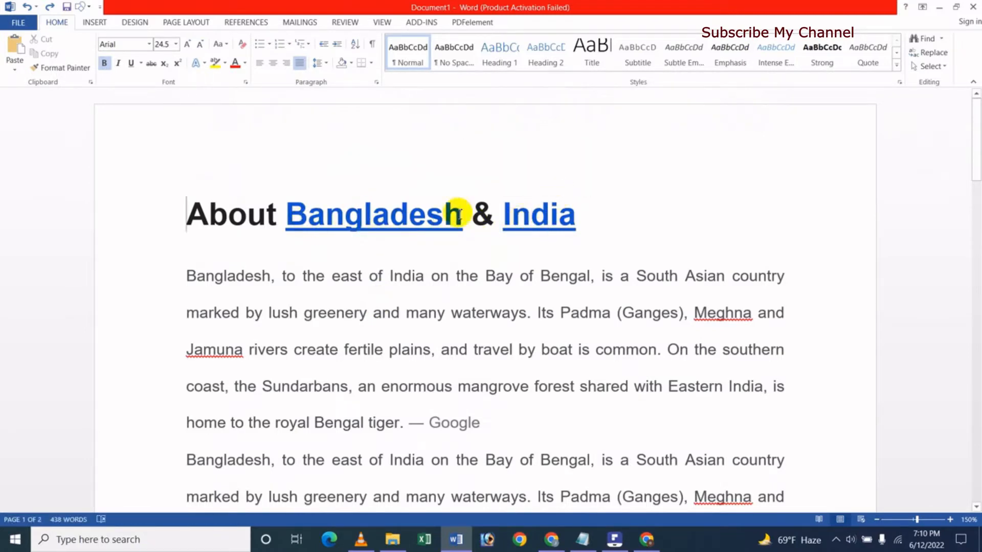
# Remove the existing hyperlinks from the words "Bangladesh" and "India" in the title.
pyautogui.click(97, 23)
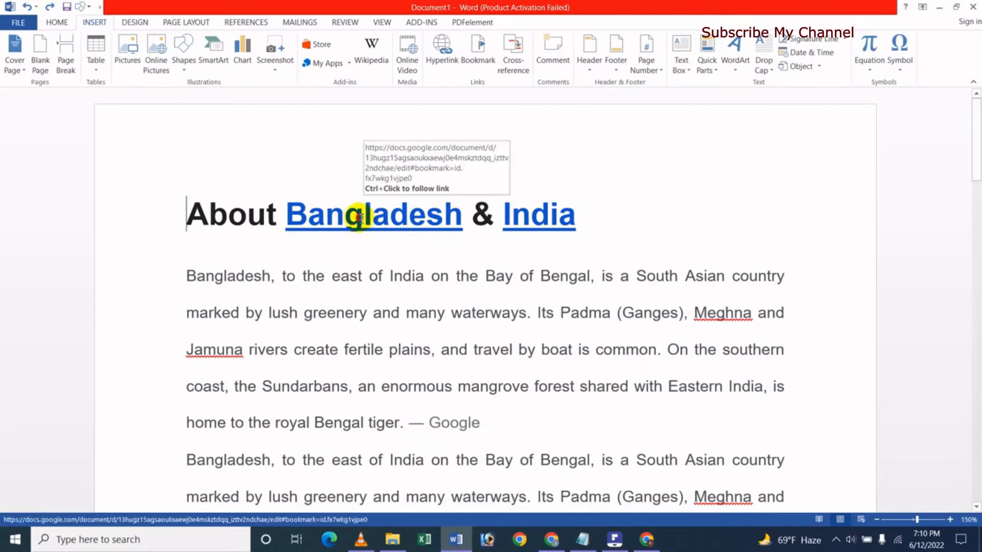
pyautogui.click(444, 57)
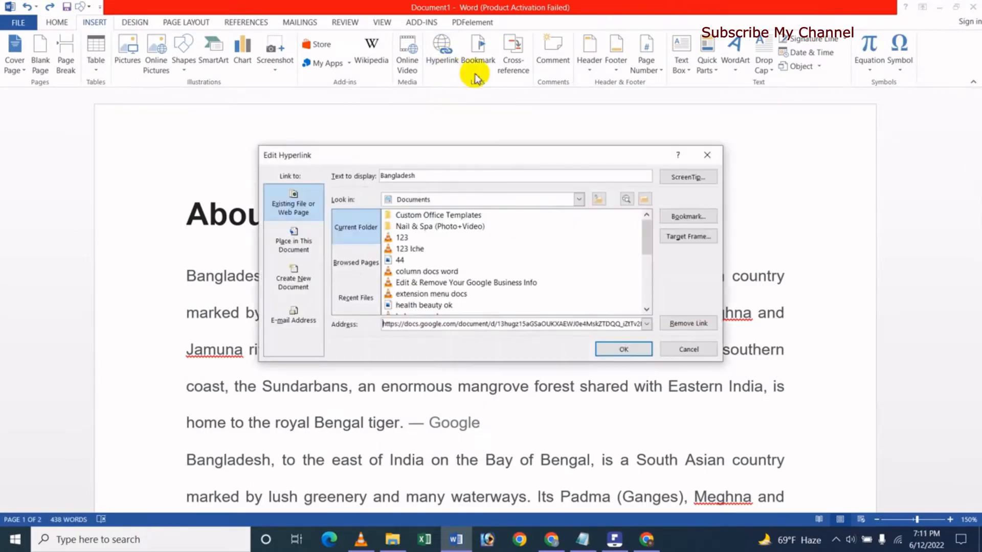
pyautogui.click(693, 322)
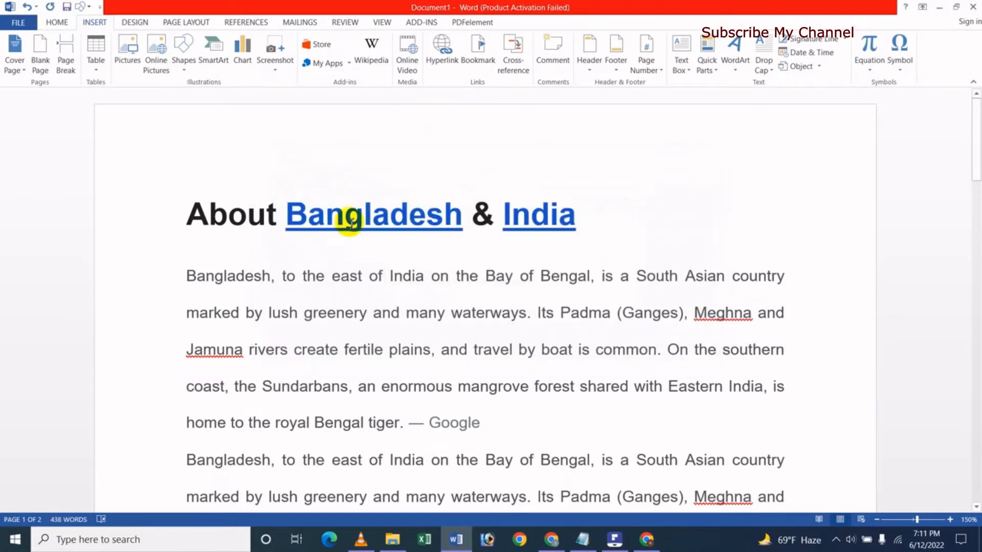
pyautogui.click(531, 214)
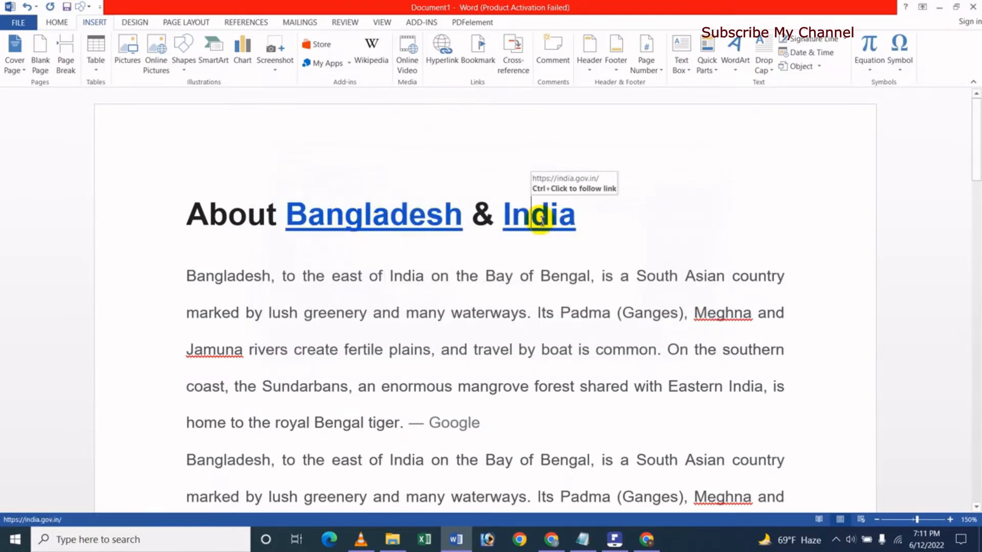
pyautogui.click(452, 61)
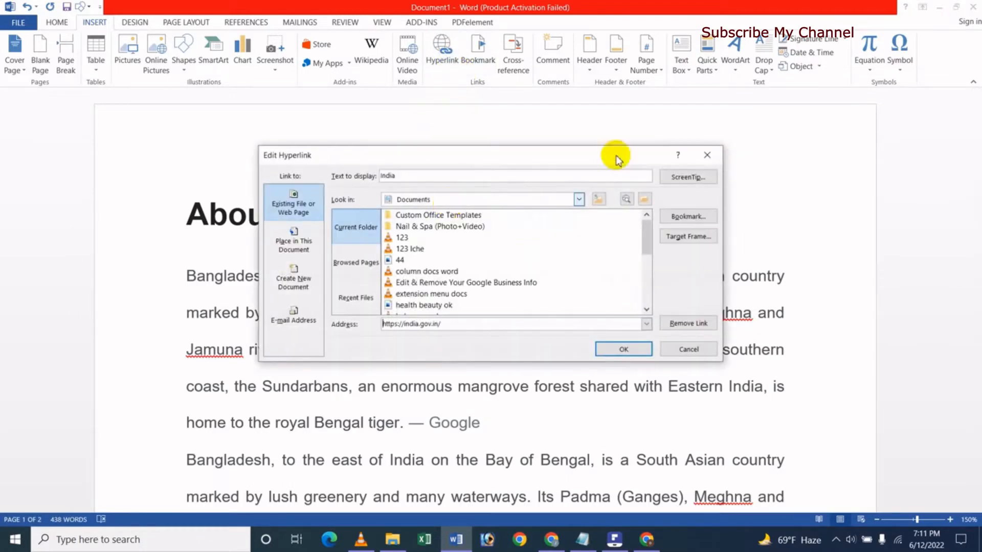
pyautogui.click(686, 322)
pyautogui.click(375, 227)
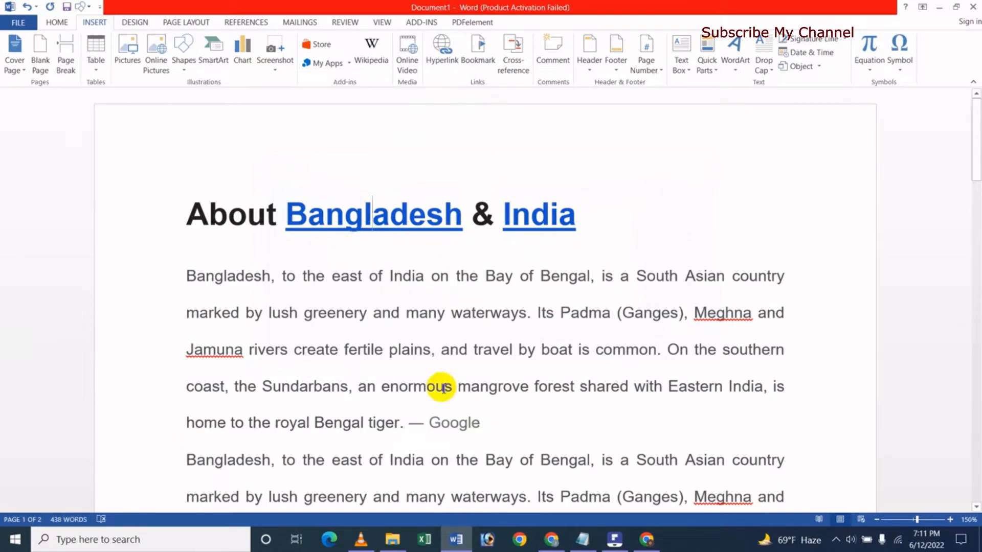
# Add a bookmark named "abc" to the word "Bangladesh," that opens a paragraph further down page 1.
pyautogui.moveTo(978, 146)
pyautogui.mouseDown()
pyautogui.moveTo(977, 176)
pyautogui.moveTo(978, 146)
pyautogui.mouseUp()
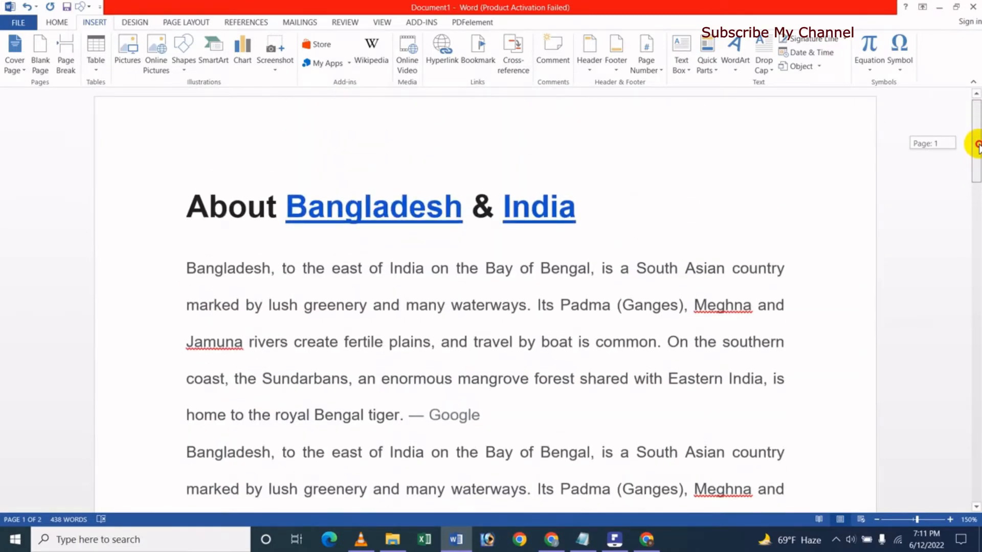
pyautogui.moveTo(978, 146); pyautogui.dragTo(978, 216)
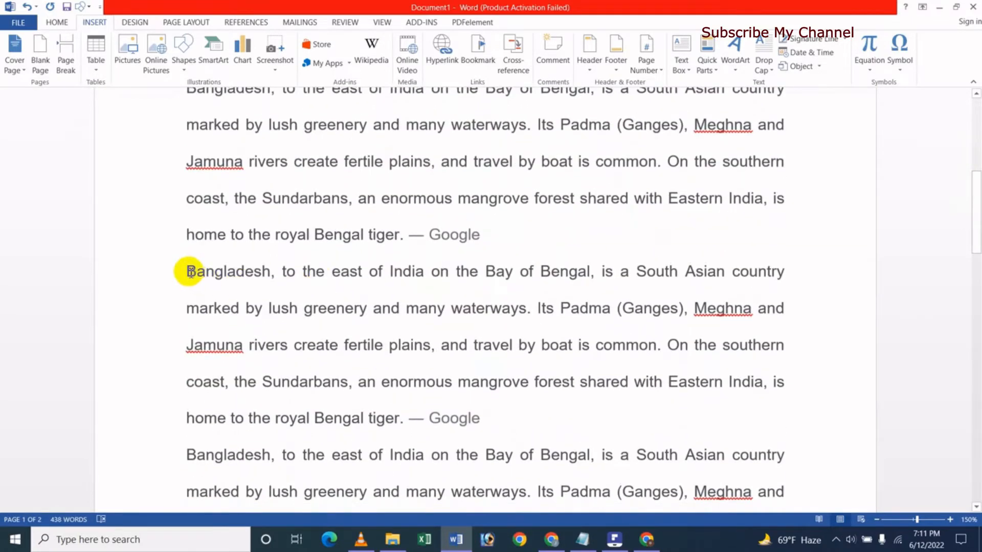
pyautogui.moveTo(189, 271); pyautogui.dragTo(261, 271)
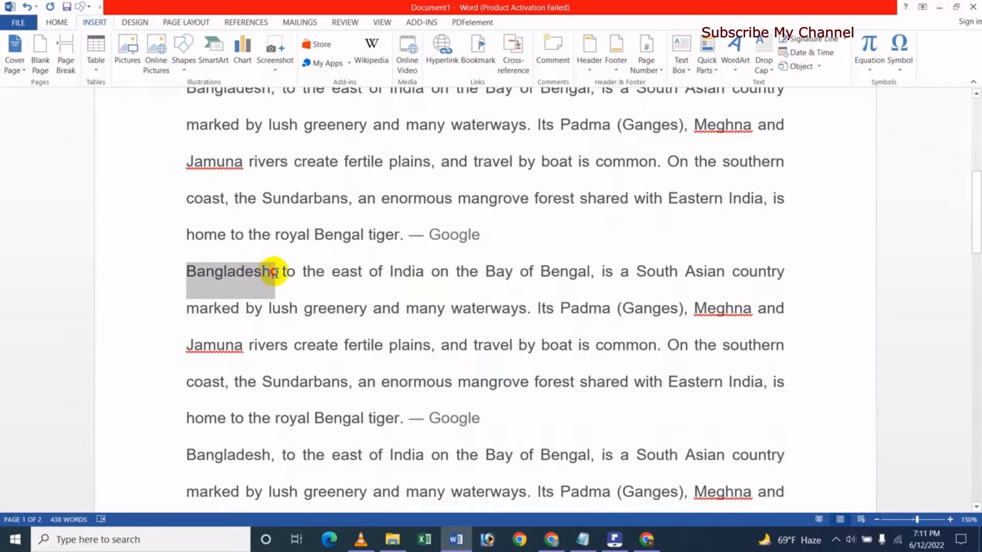
pyautogui.moveTo(275, 272); pyautogui.dragTo(276, 272)
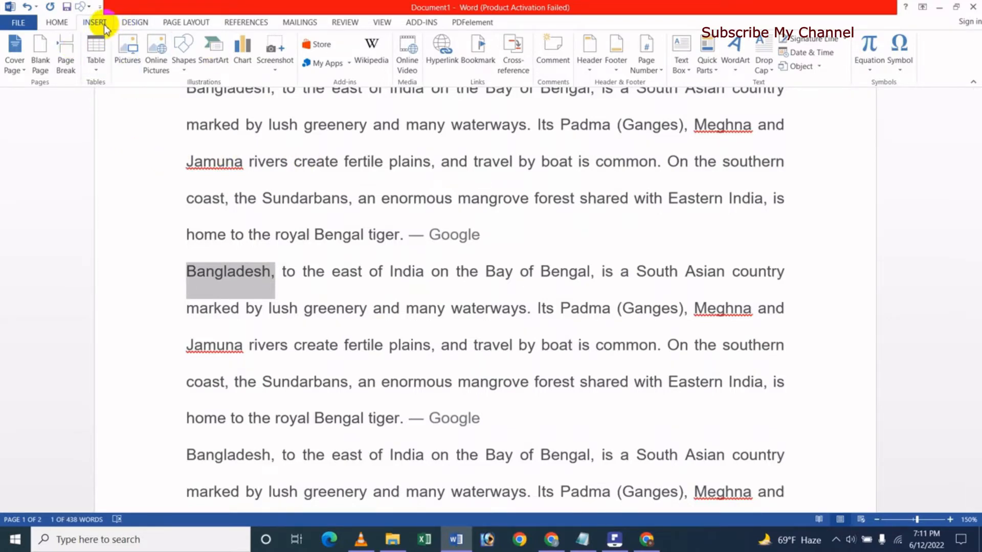
pyautogui.click(475, 64)
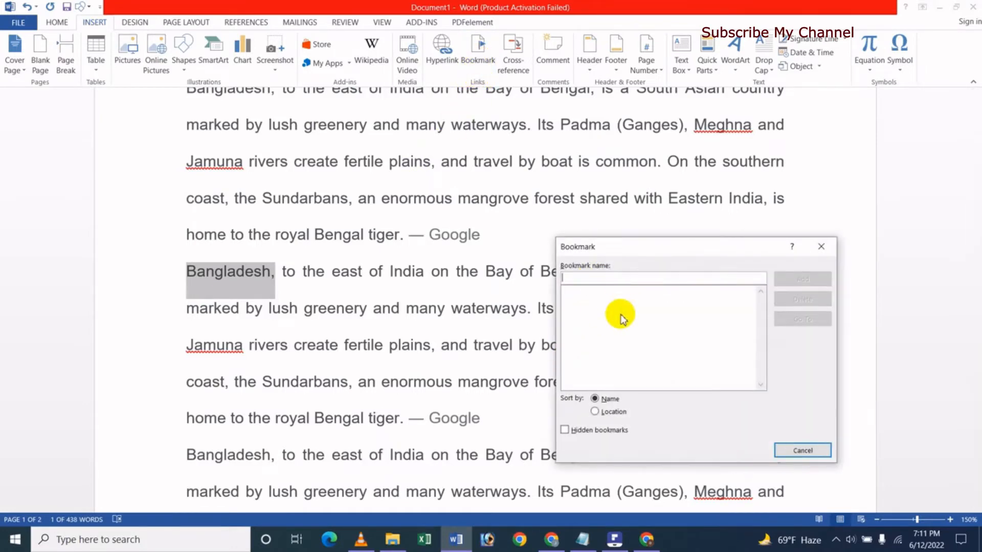
pyautogui.write('abc')
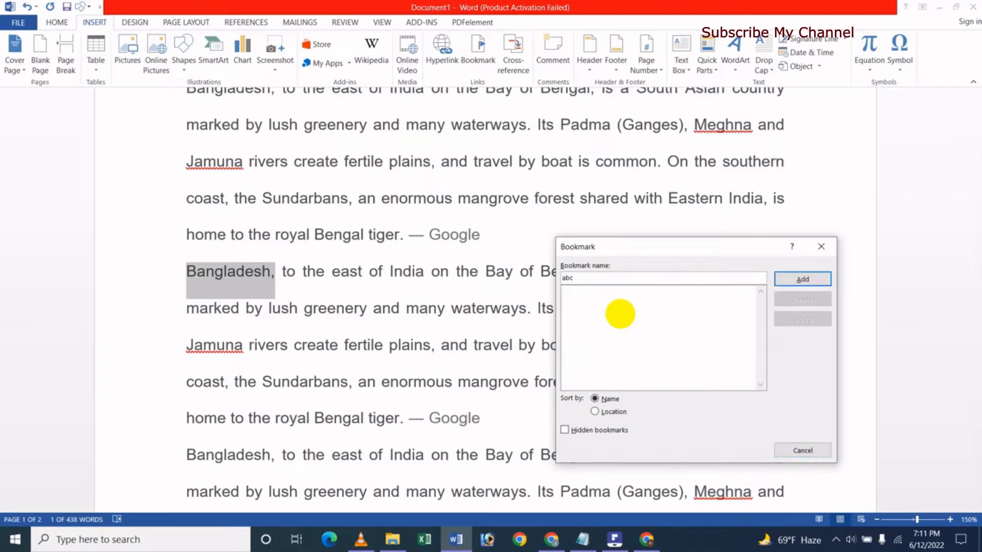
pyautogui.click(802, 279)
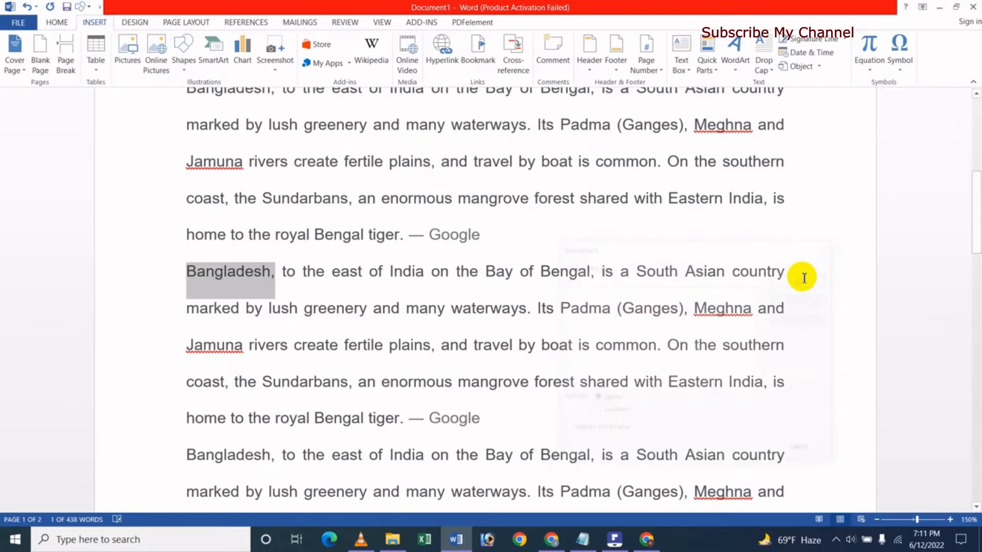
pyautogui.click(281, 345)
# Add a bookmark named "epc" to the word "India," at the start of the first paragraph on page 2.
pyautogui.moveTo(978, 233); pyautogui.dragTo(901, 320)
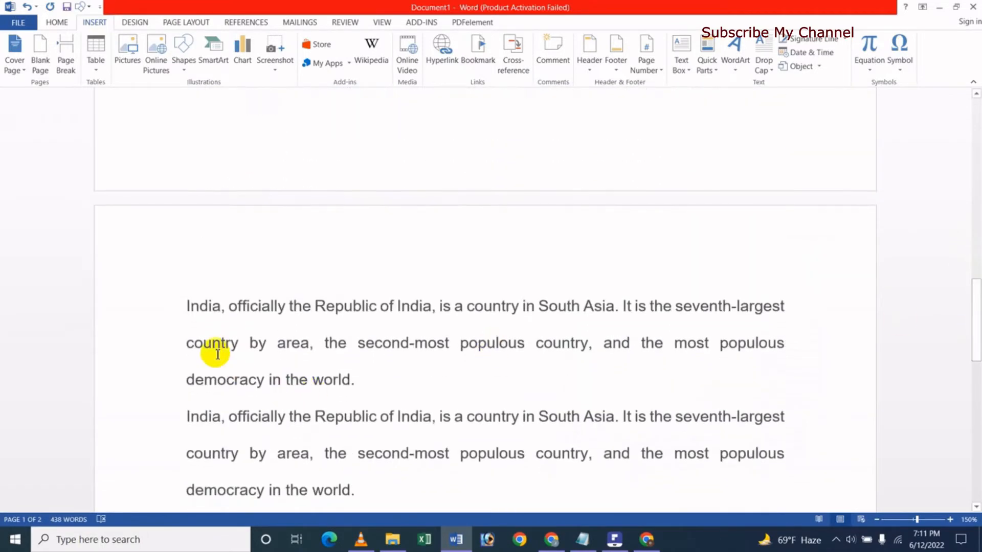
pyautogui.moveTo(185, 307); pyautogui.dragTo(228, 309)
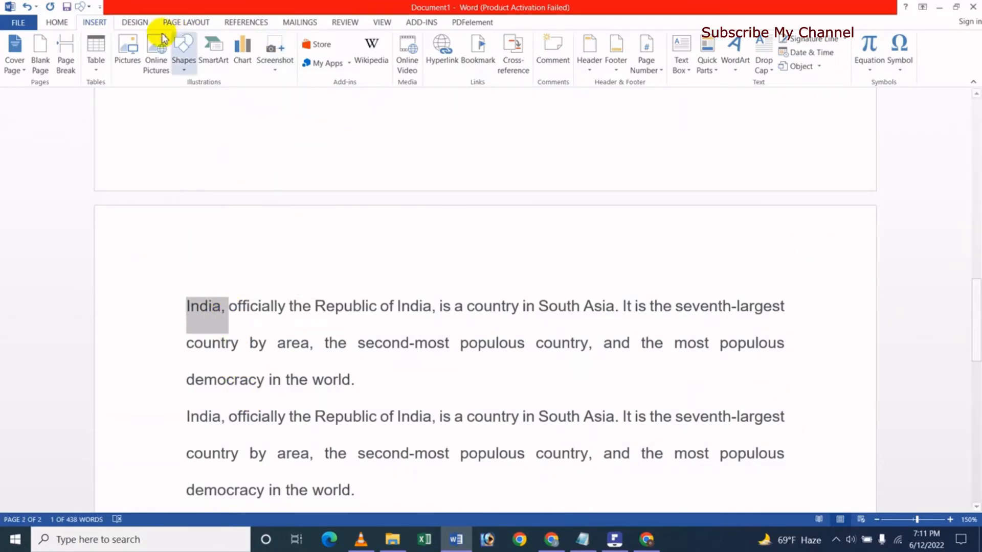
pyautogui.click(478, 56)
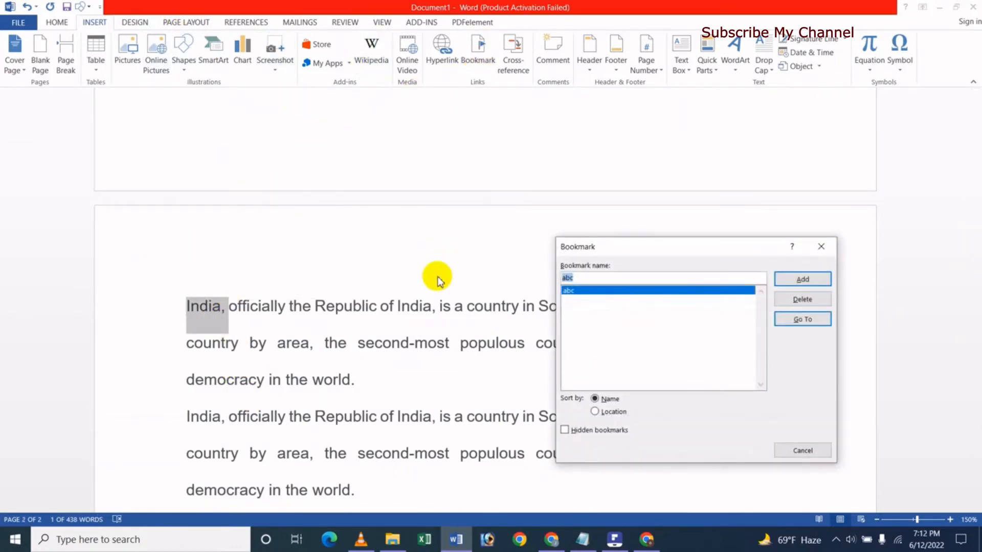
pyautogui.write('epd')
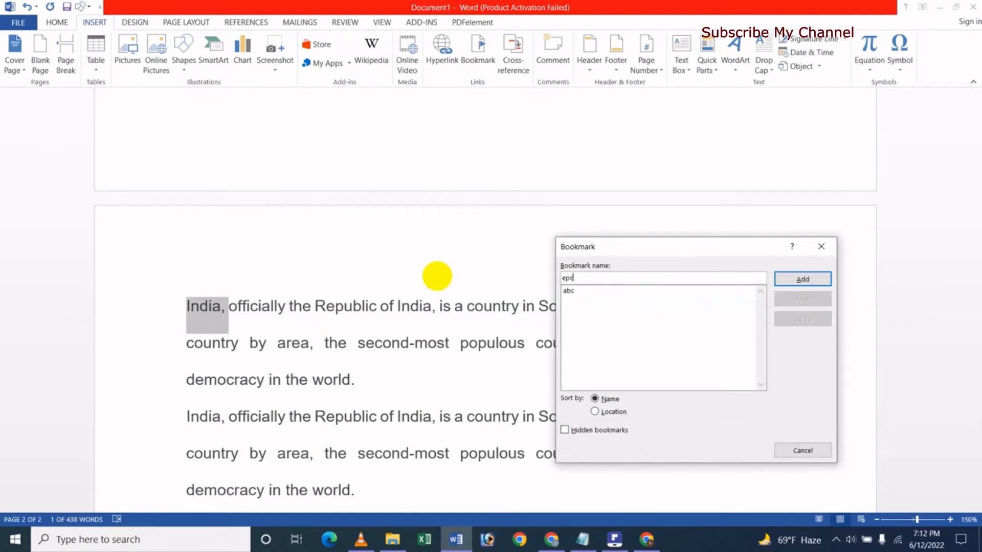
pyautogui.click(801, 279)
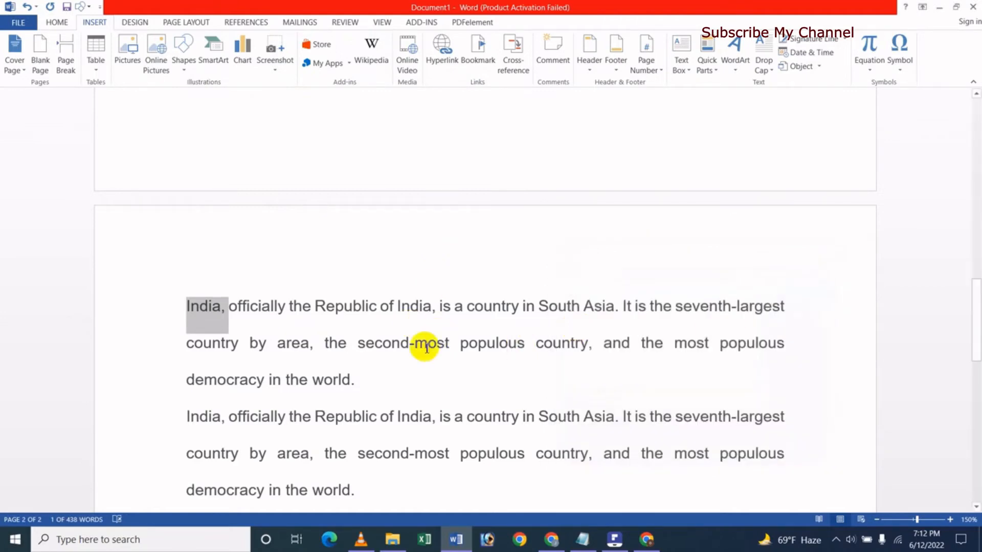
pyautogui.click(382, 344)
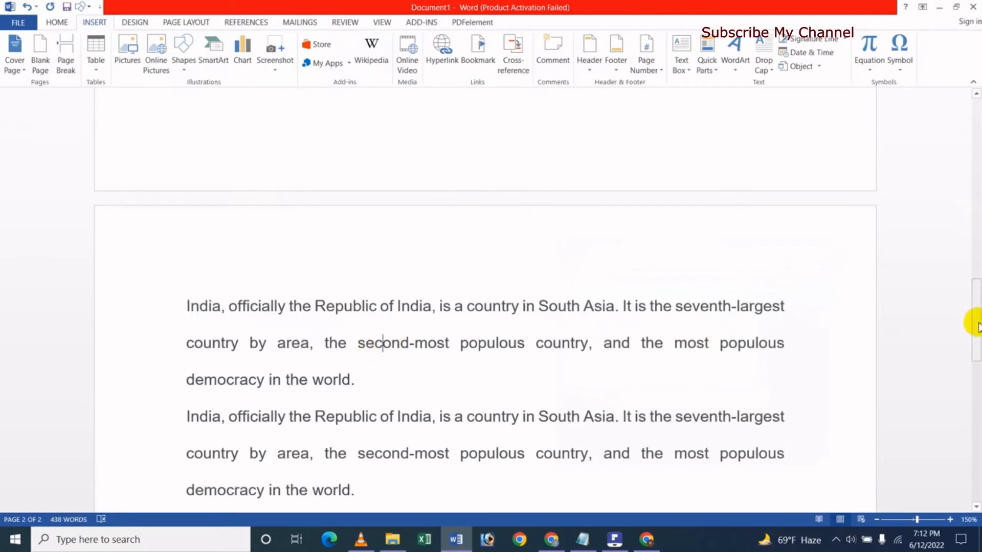
# Test the bookmarks from the start of the document by going to "abc" and "epc".
pyautogui.moveTo(977, 323); pyautogui.dragTo(975, 108)
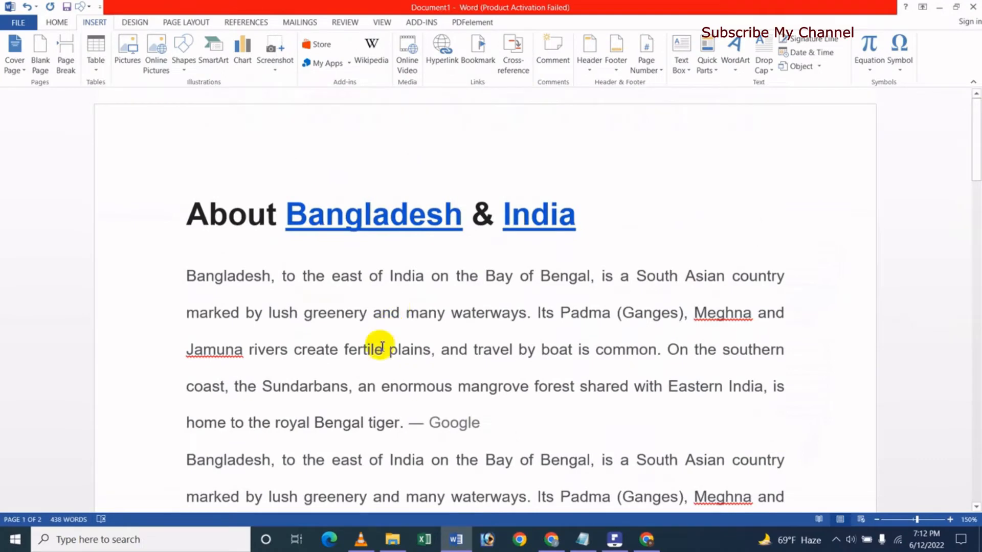
pyautogui.click(479, 53)
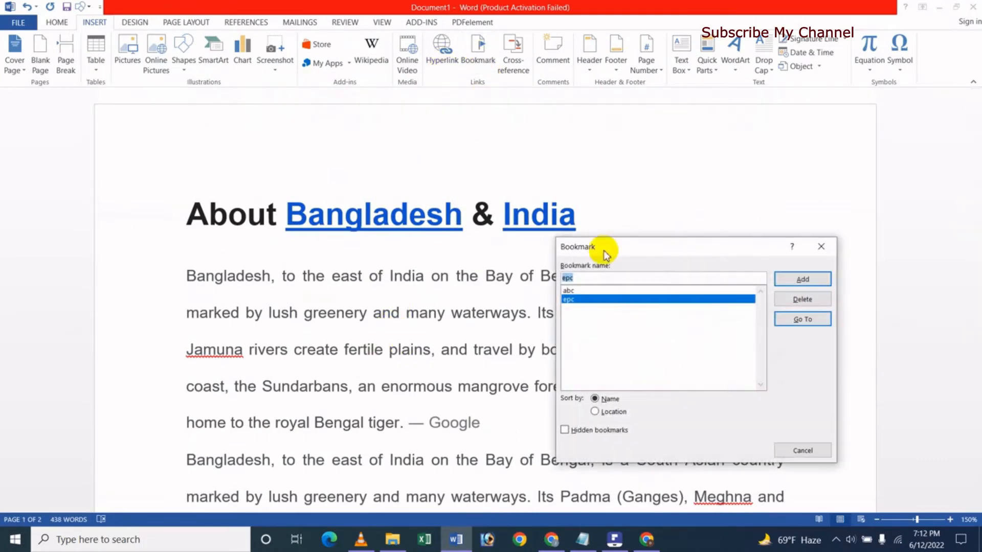
pyautogui.click(575, 292)
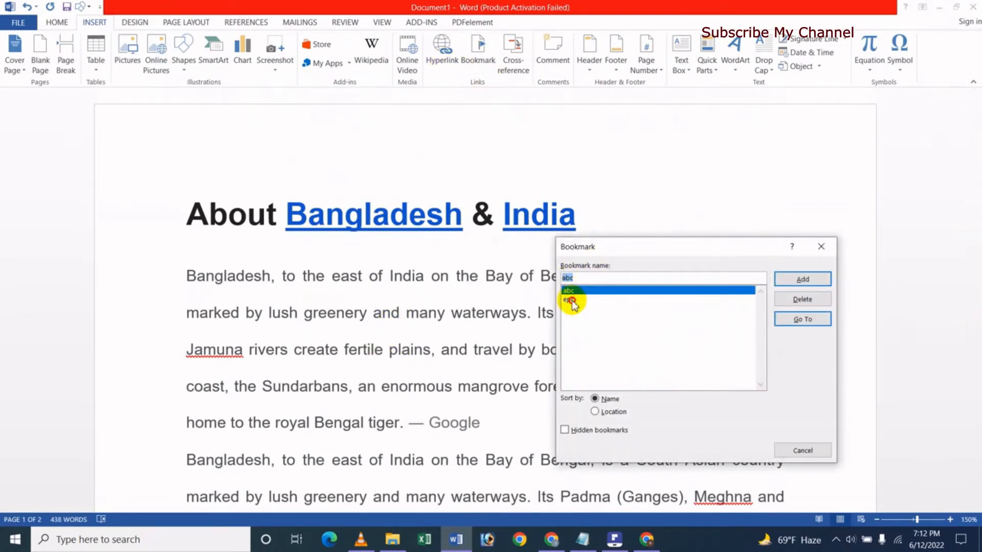
pyautogui.click(803, 320)
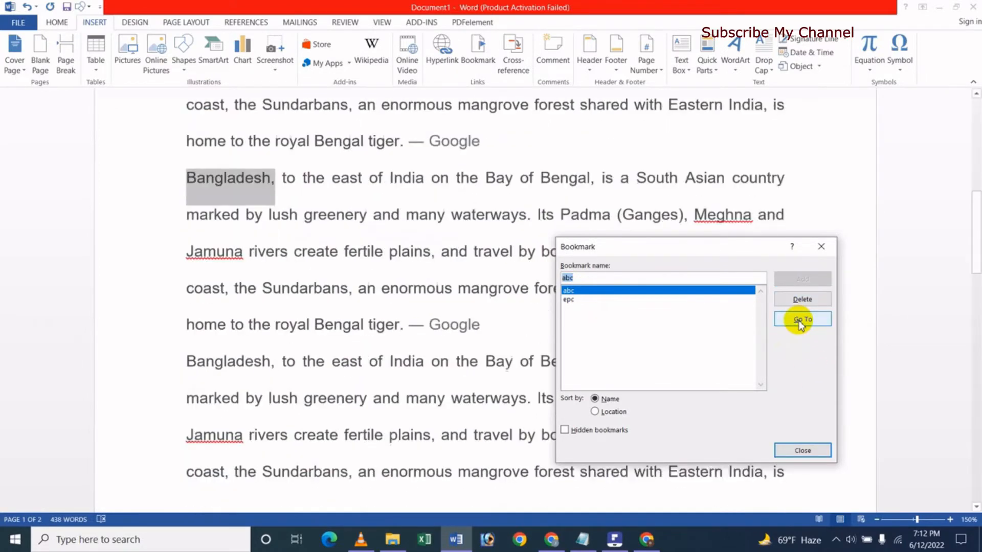
pyautogui.click(568, 299)
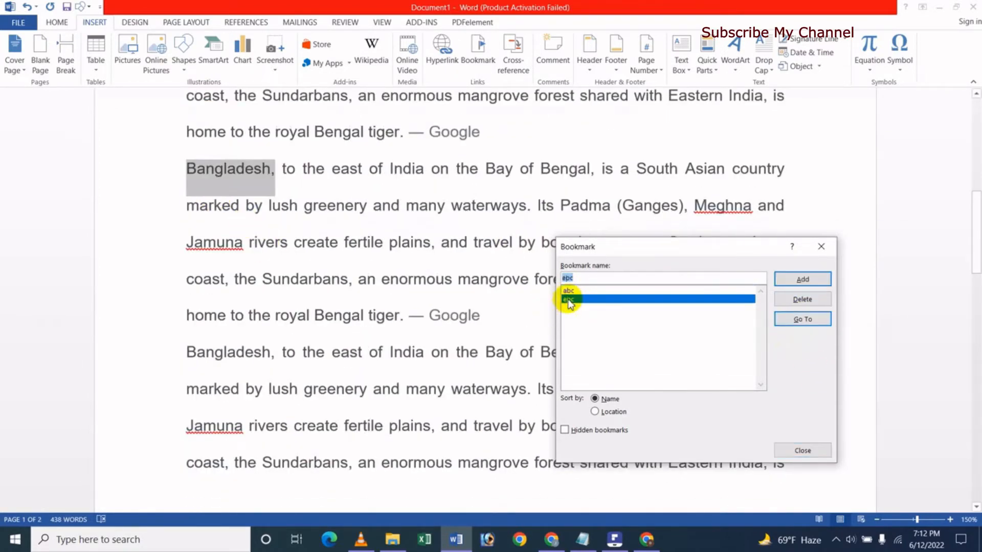
pyautogui.click(797, 322)
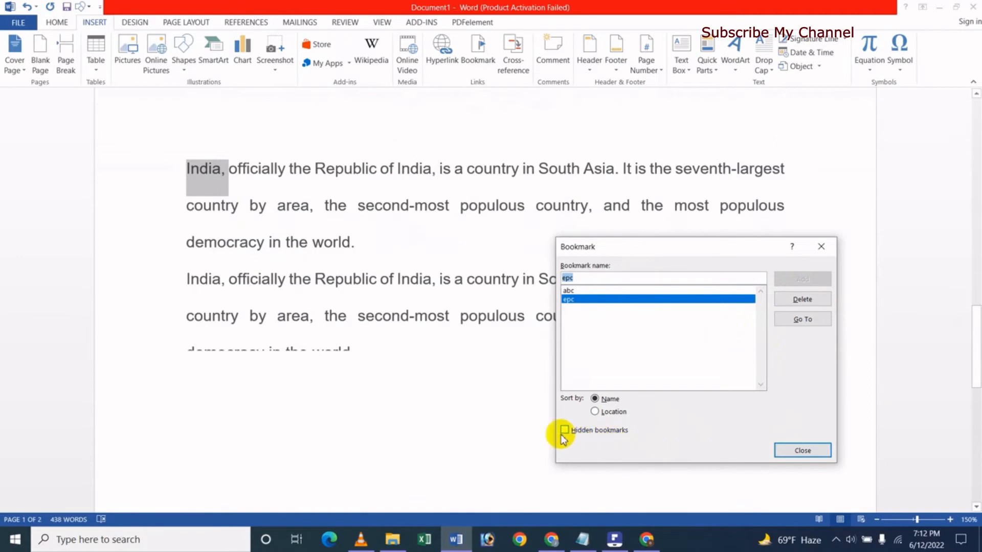
pyautogui.click(804, 450)
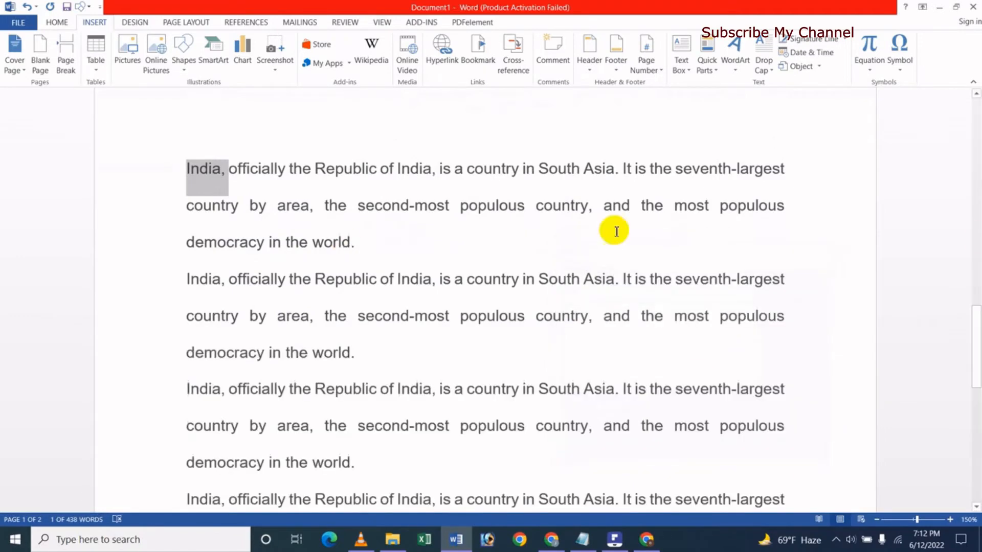
# Link the title word "Bangladesh" to the bookmark "abc".
pyautogui.moveTo(978, 348); pyautogui.dragTo(969, 97)
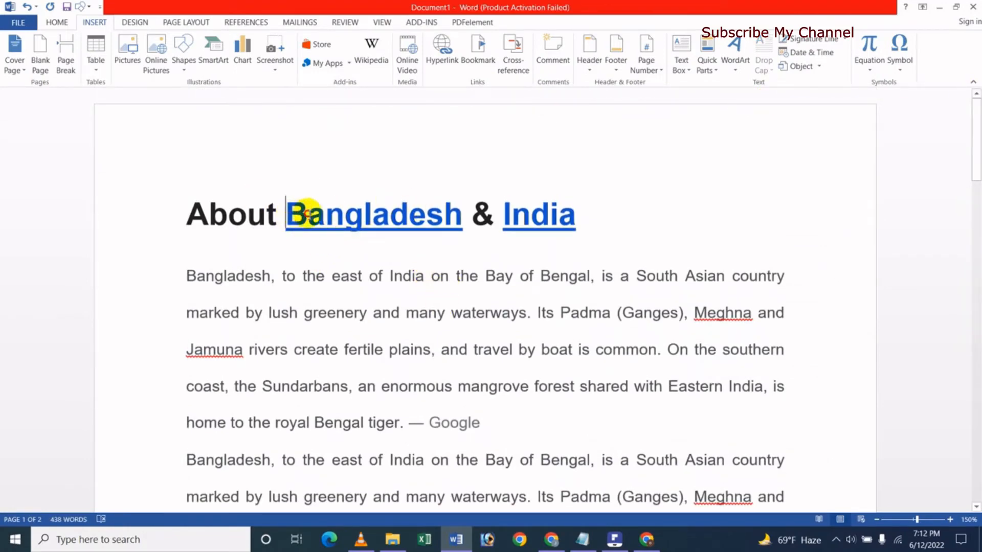
pyautogui.moveTo(309, 215); pyautogui.dragTo(453, 220)
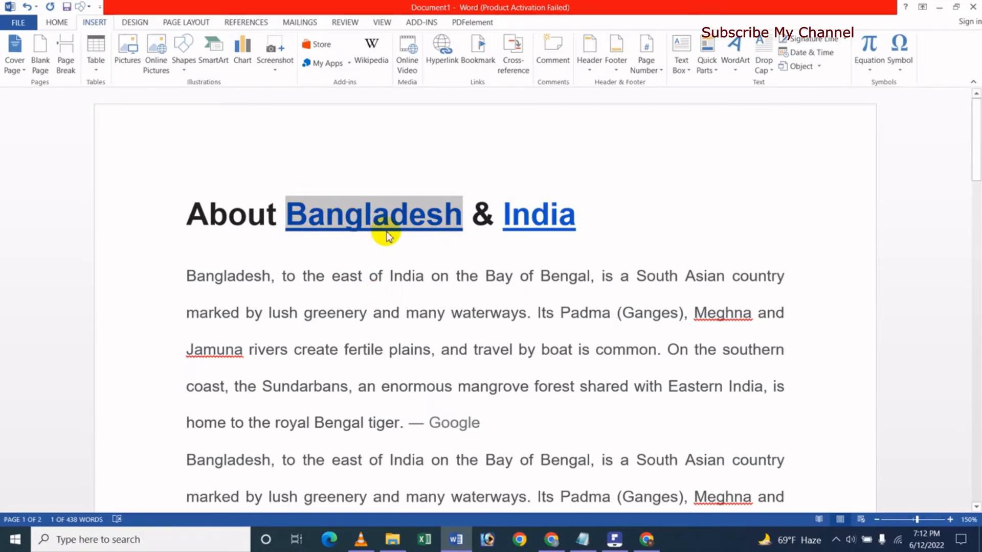
pyautogui.click(442, 51)
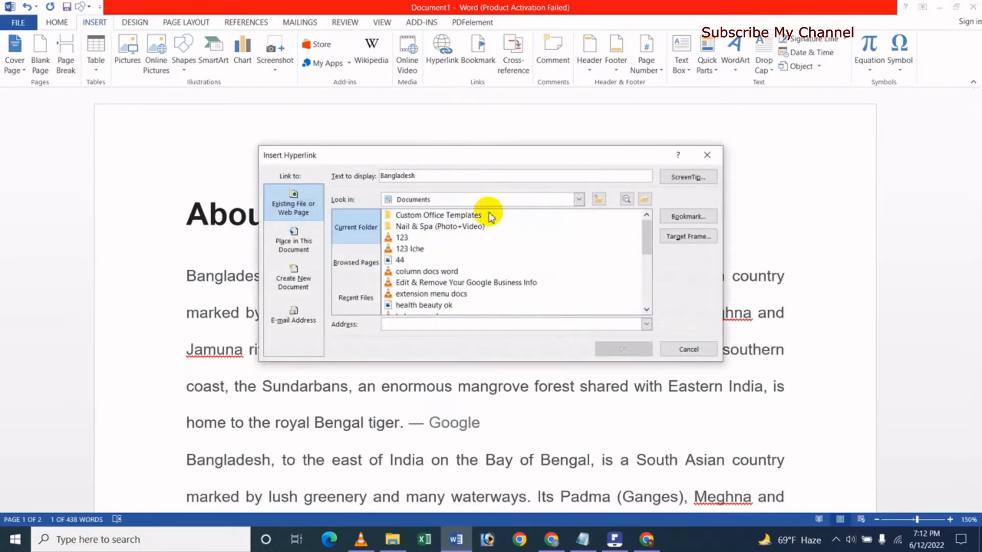
pyautogui.click(689, 217)
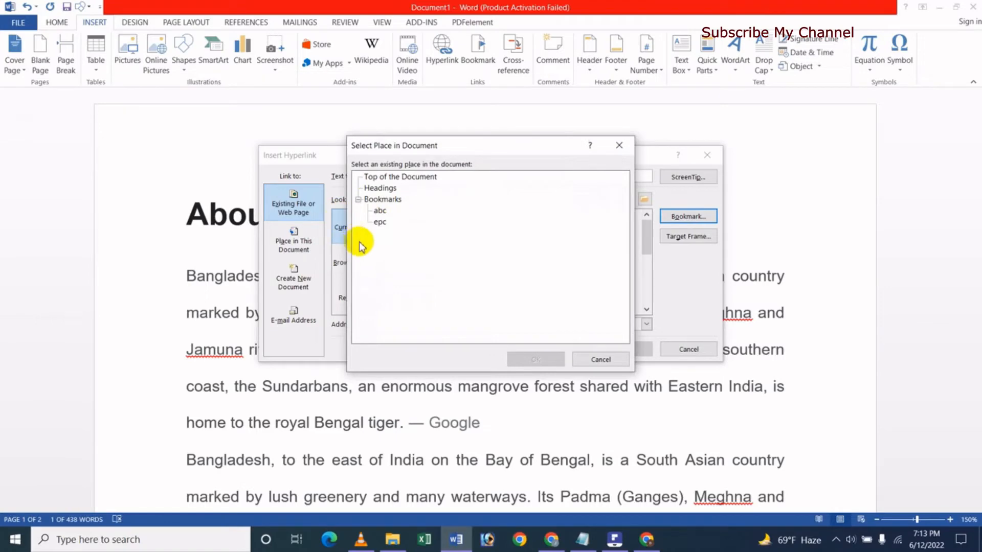
pyautogui.click(379, 213)
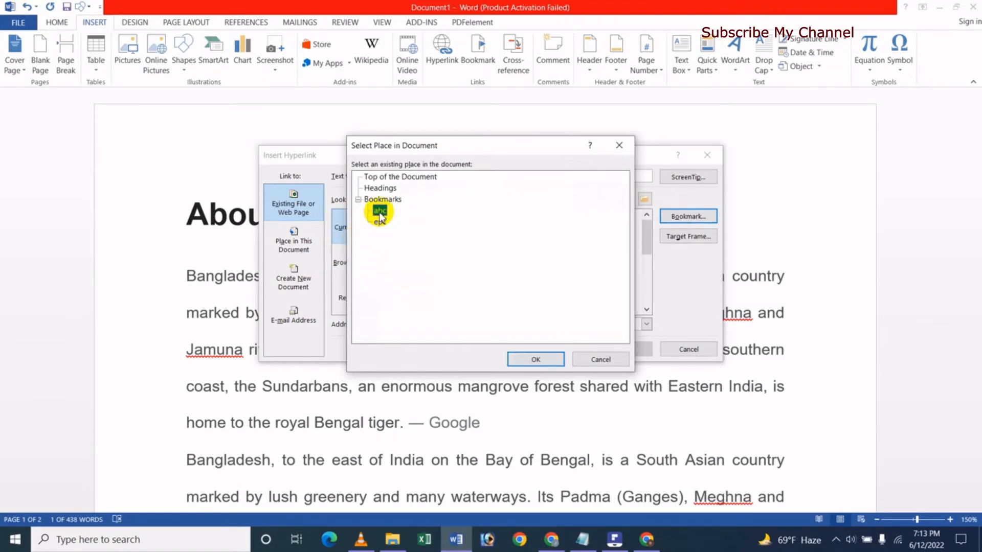
pyautogui.click(538, 357)
pyautogui.click(622, 350)
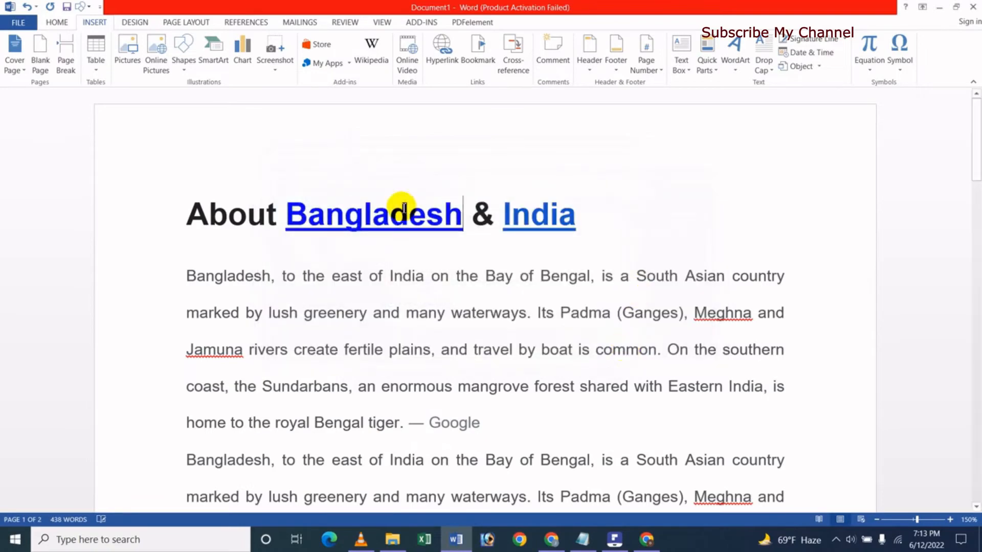
# Test the "Bangladesh" link in the title by following it twice from the start of the document.
pyautogui.moveTo(383, 215)
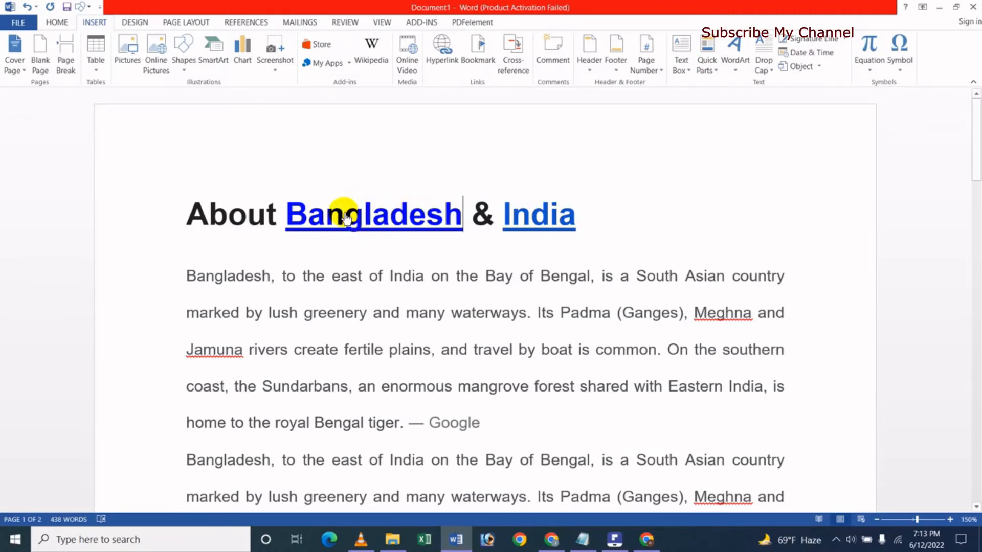
pyautogui.scroll(-3, 345, 213)
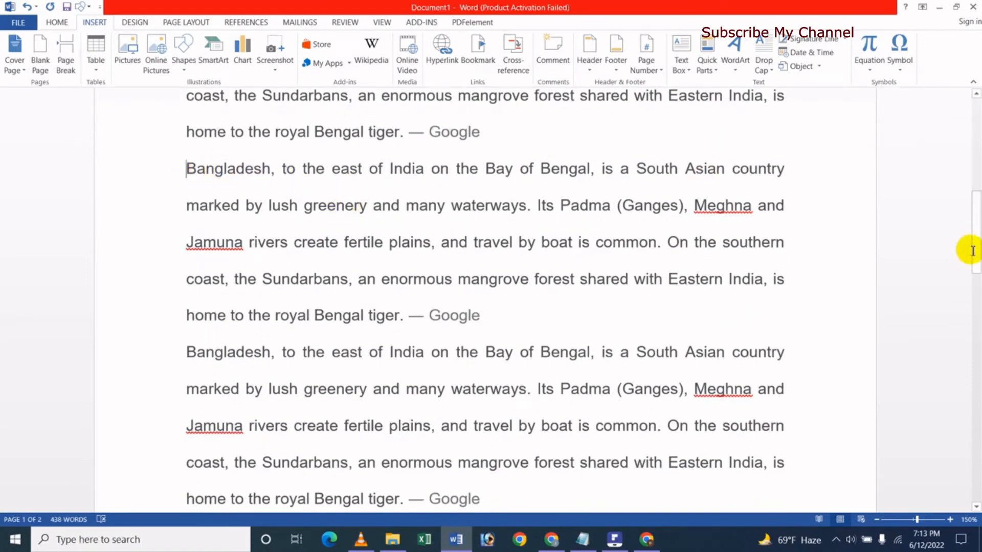
pyautogui.moveTo(971, 219); pyautogui.dragTo(976, 123)
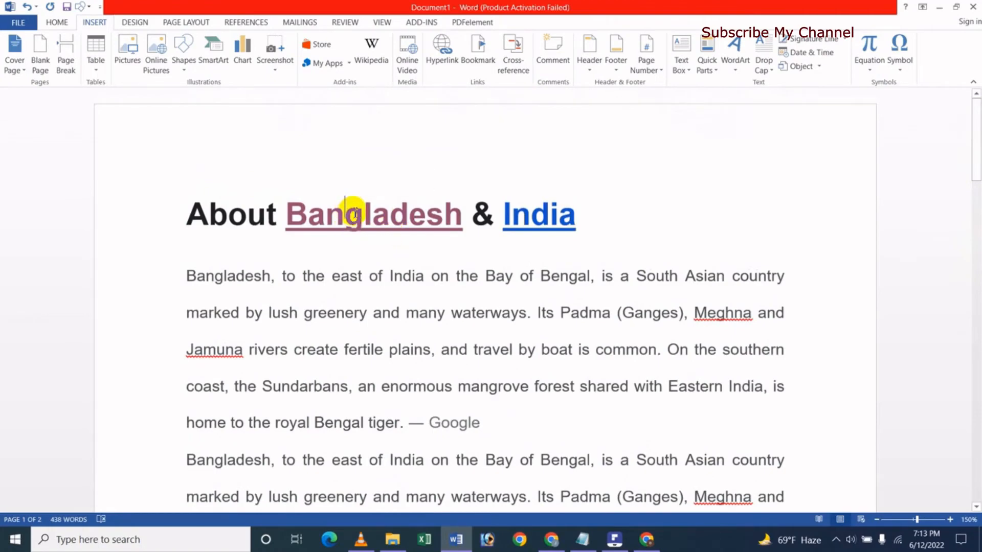
pyautogui.keyDown('ctrl'); pyautogui.click(355, 212); pyautogui.keyUp('ctrl')
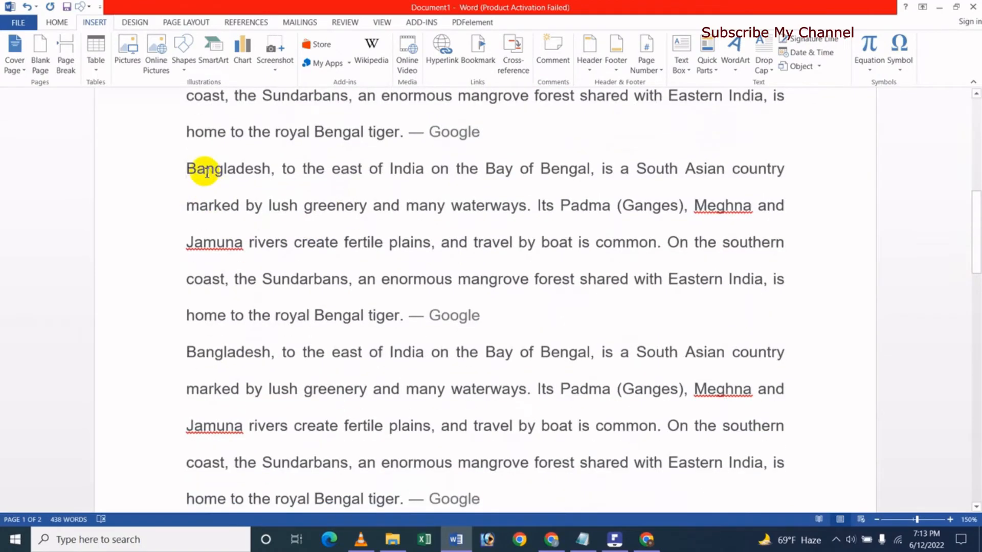
# Start a hyperlink on the title word "India" and review the existing-file, place-in-document and new-document link targets.
pyautogui.moveTo(976, 251); pyautogui.dragTo(969, 152)
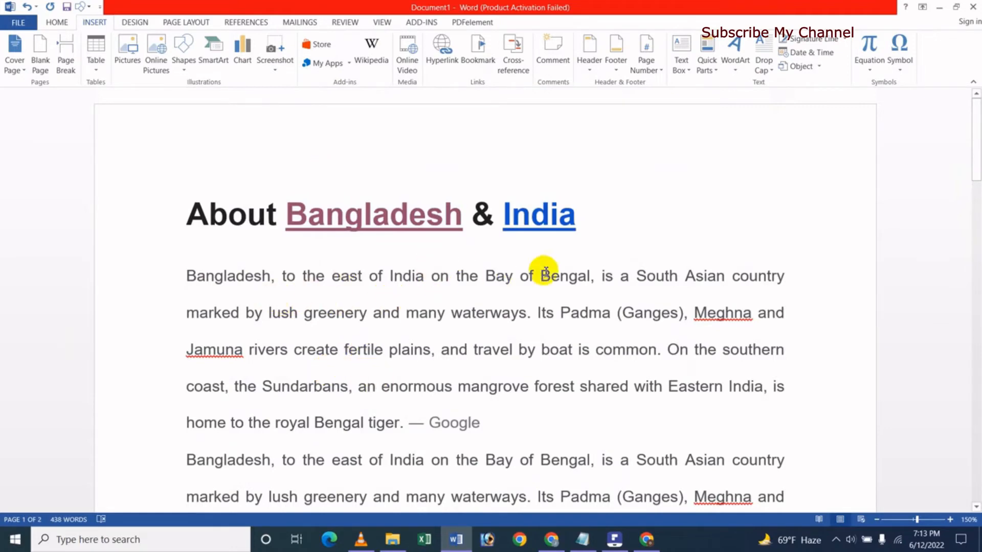
pyautogui.moveTo(504, 213); pyautogui.dragTo(576, 232)
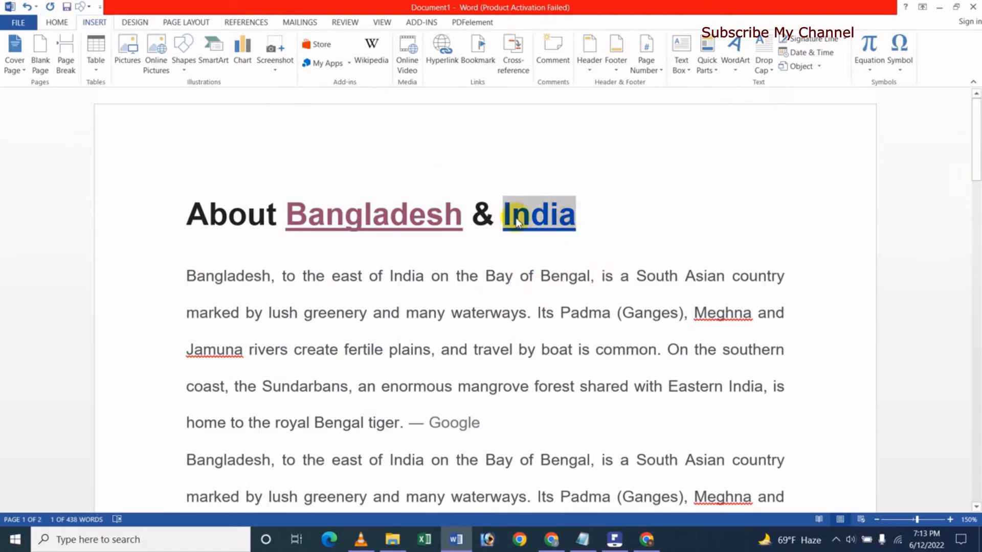
pyautogui.click(443, 57)
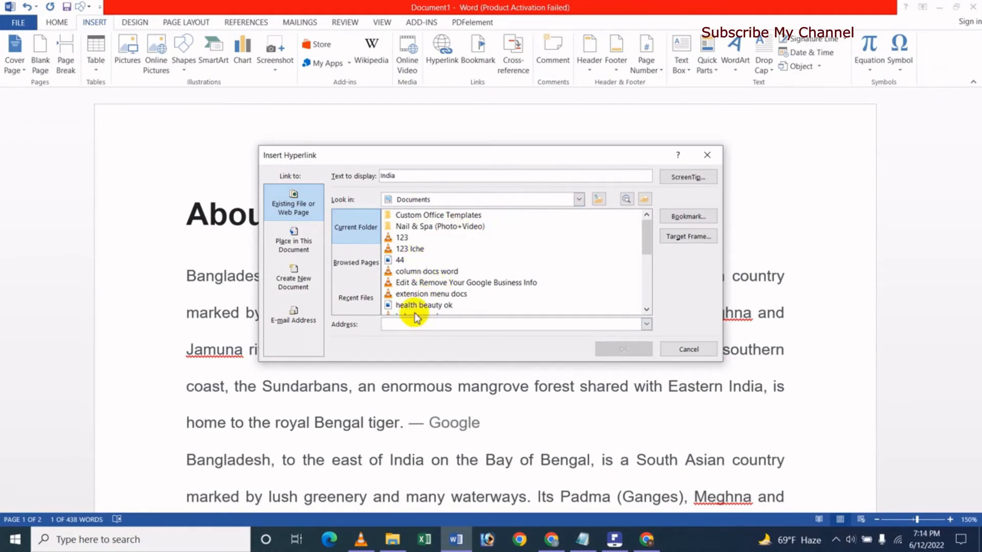
pyautogui.click(571, 201)
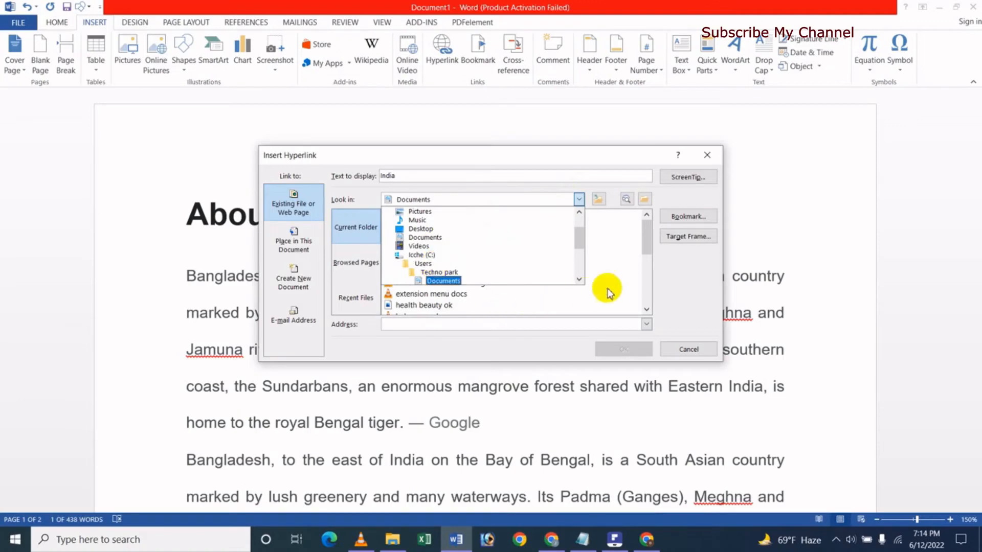
pyautogui.click(695, 302)
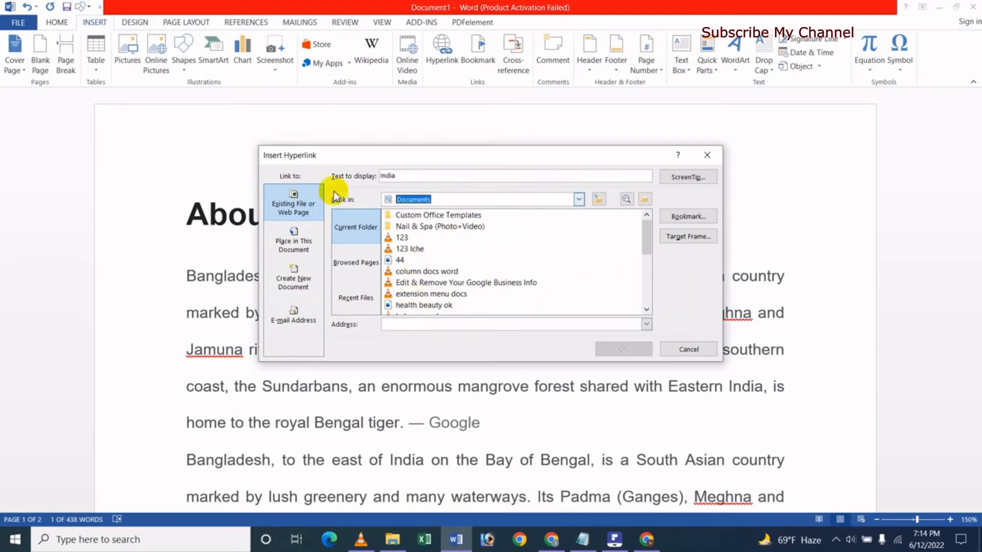
pyautogui.click(352, 264)
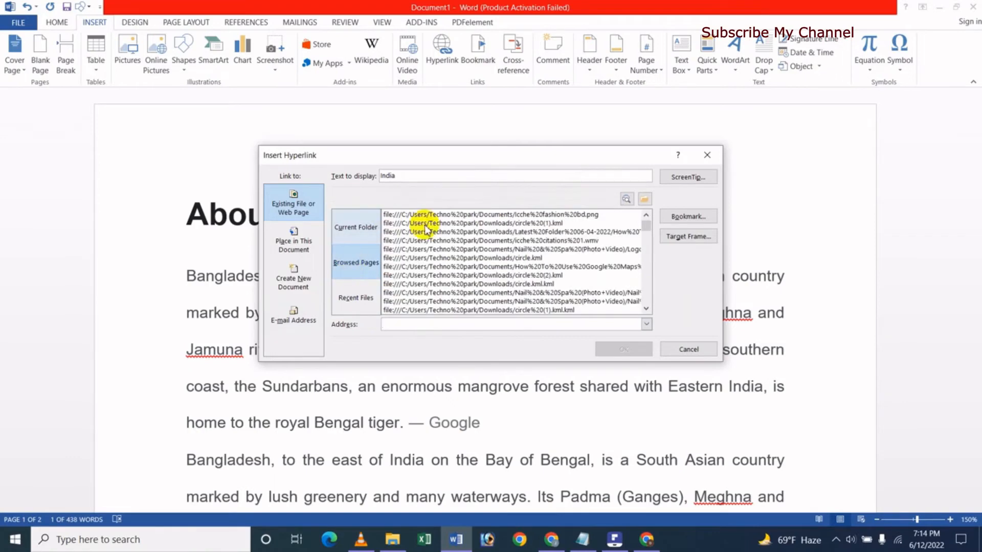
pyautogui.click(354, 297)
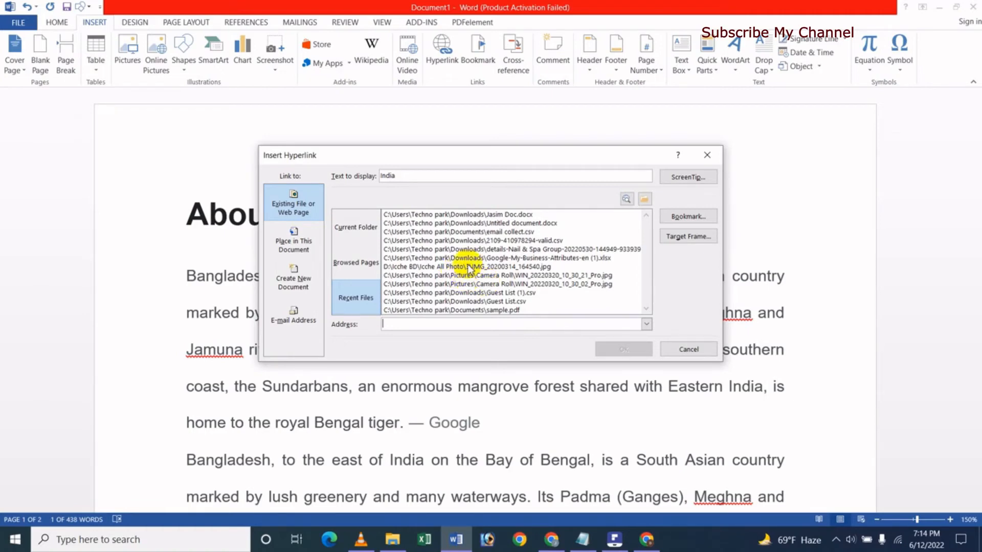
pyautogui.click(309, 248)
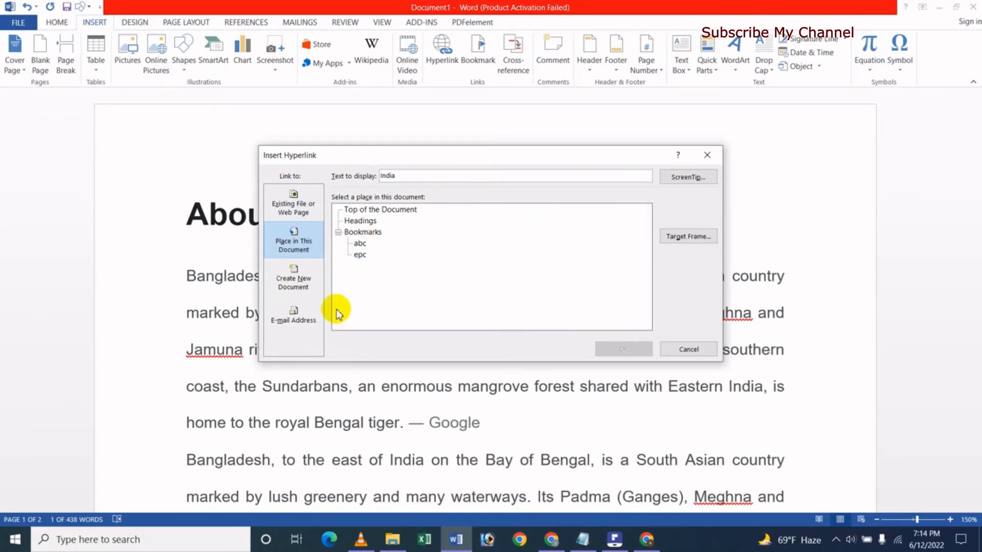
pyautogui.click(307, 296)
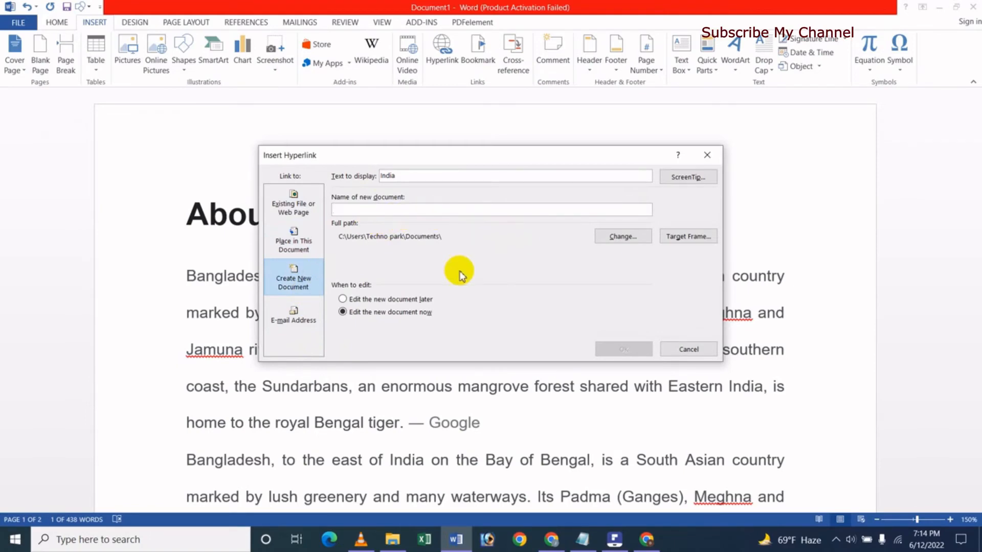
pyautogui.click(289, 205)
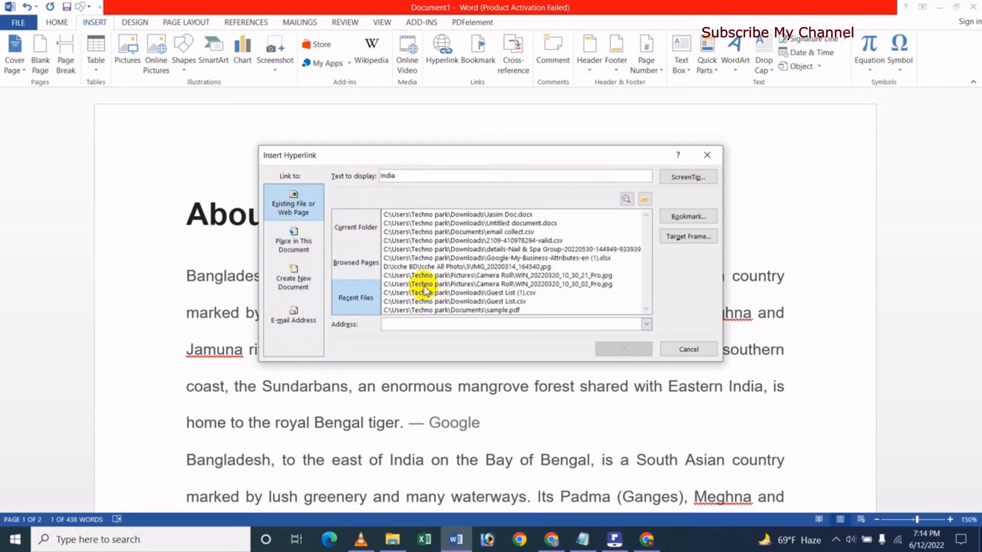
# Link the title word "India" to the image "Icche fashion bd.png" from the browsed pages.
pyautogui.click(358, 263)
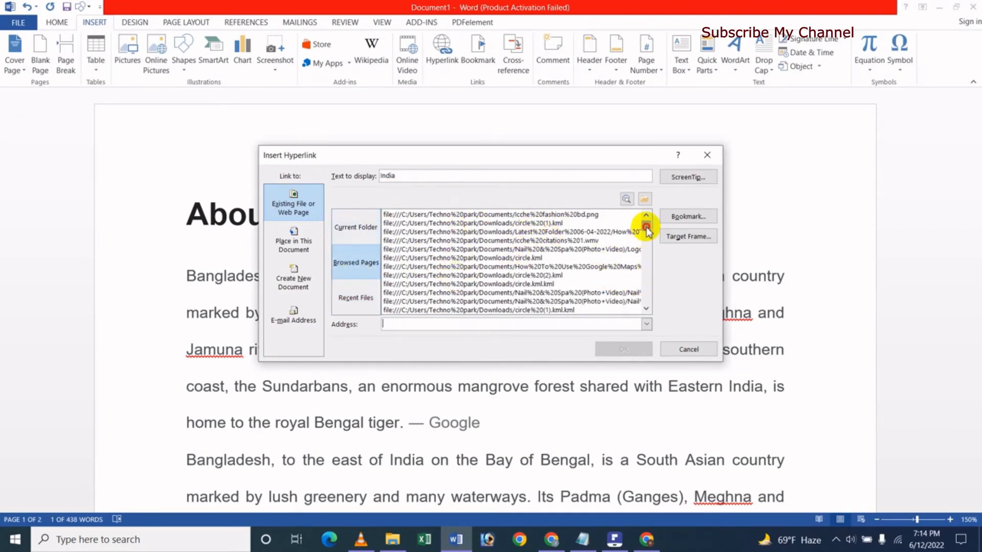
pyautogui.moveTo(646, 226)
pyautogui.mouseDown()
pyautogui.moveTo(647, 238)
pyautogui.moveTo(646, 218)
pyautogui.mouseUp()
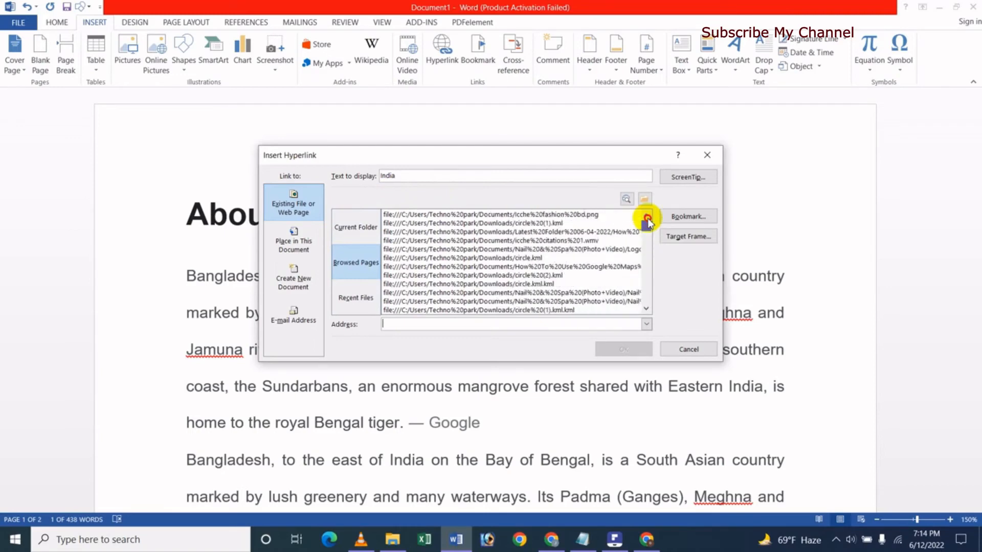
pyautogui.click(456, 216)
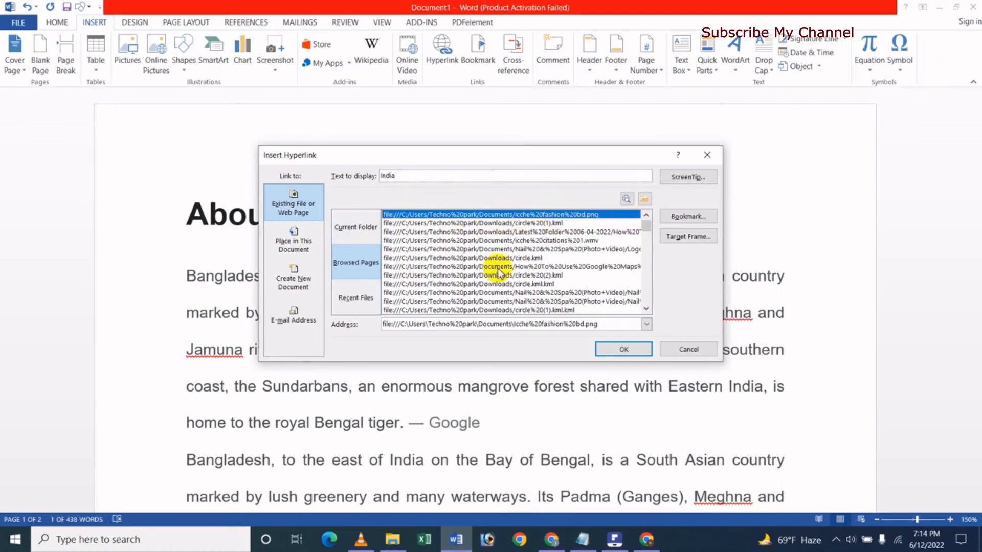
pyautogui.click(608, 350)
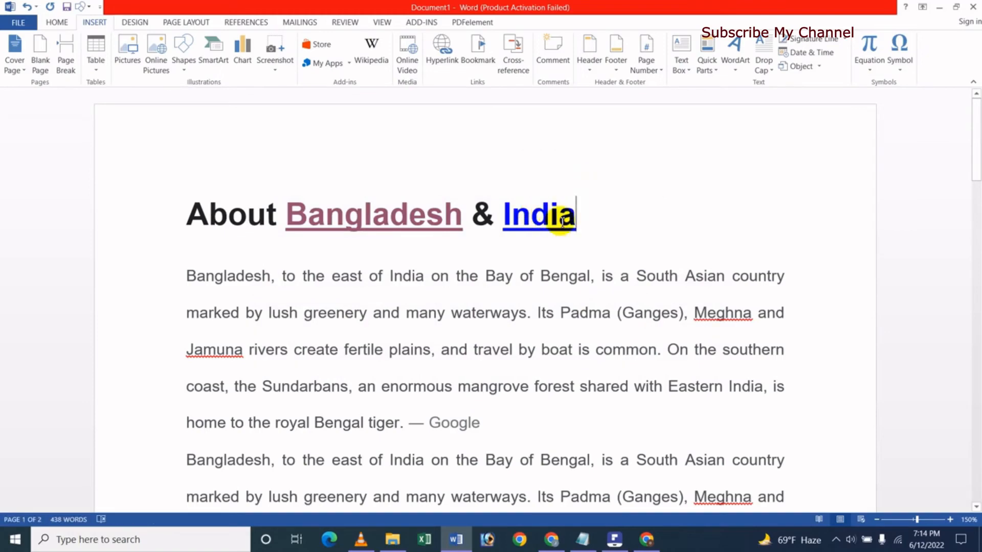
# Test the "India" link in the title by opening its target image, allowing the location, and close the image.
pyautogui.keyDown('ctrl'); pyautogui.click(537, 221); pyautogui.keyUp('ctrl')
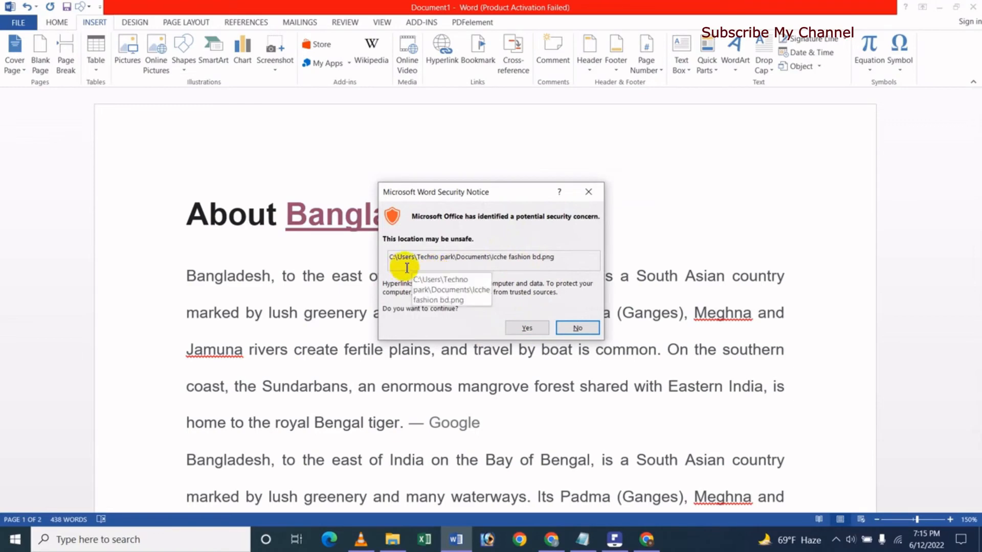
pyautogui.click(527, 327)
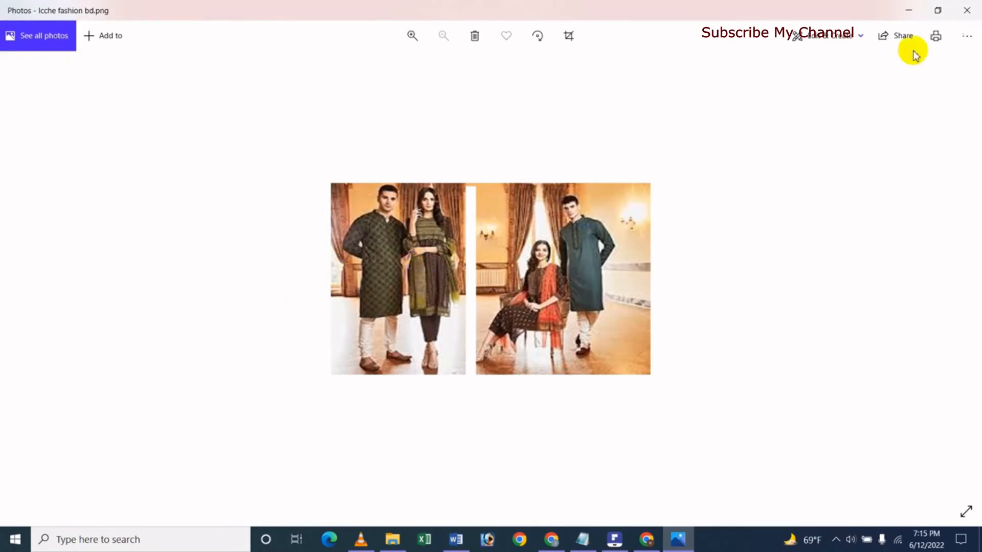
pyautogui.click(967, 10)
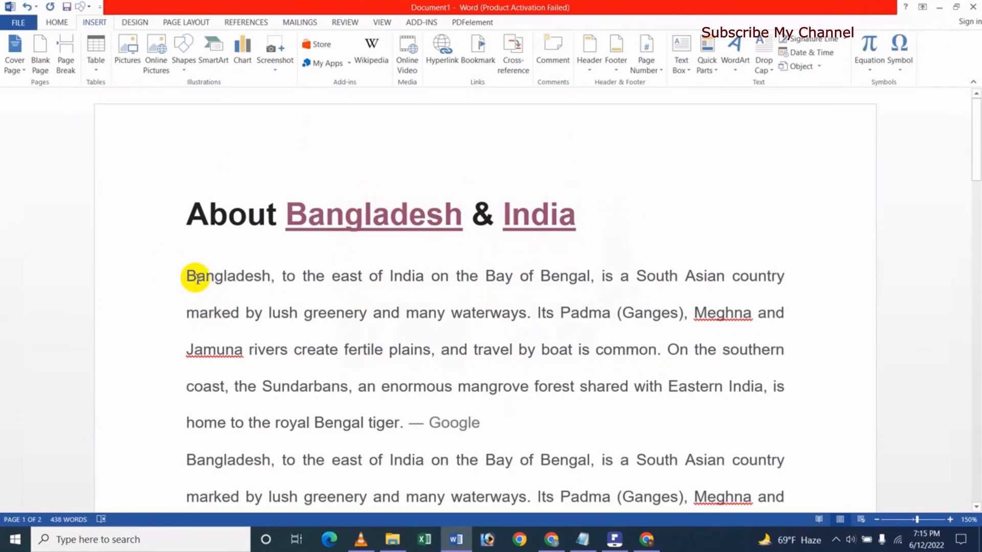
pyautogui.moveTo(188, 276); pyautogui.dragTo(275, 273)
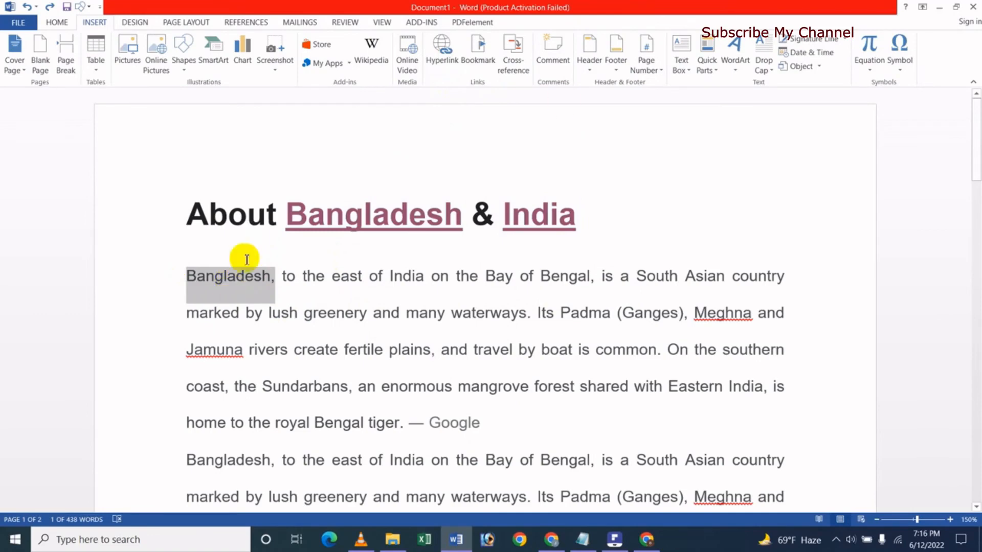
pyautogui.click(444, 57)
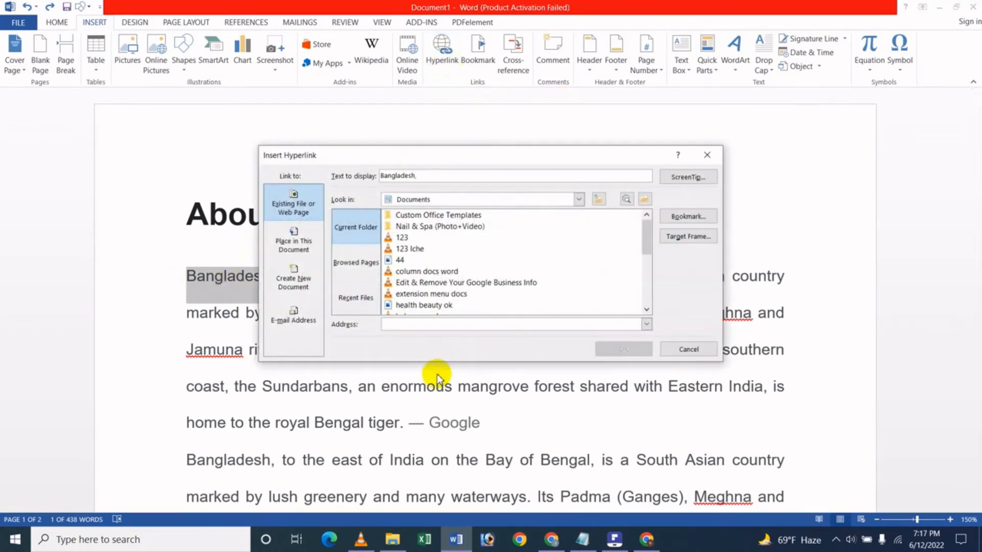
pyautogui.click(417, 323)
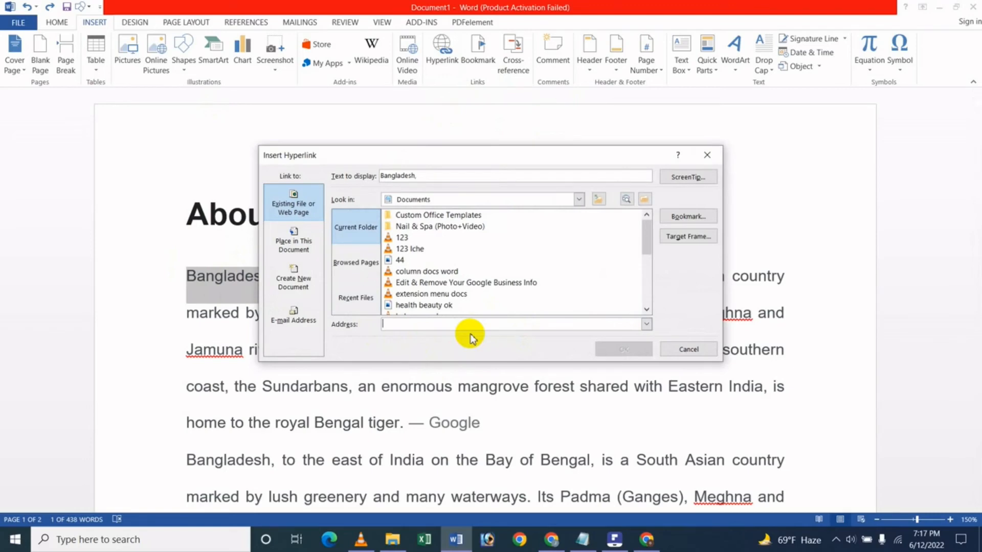
pyautogui.moveTo(651, 541)
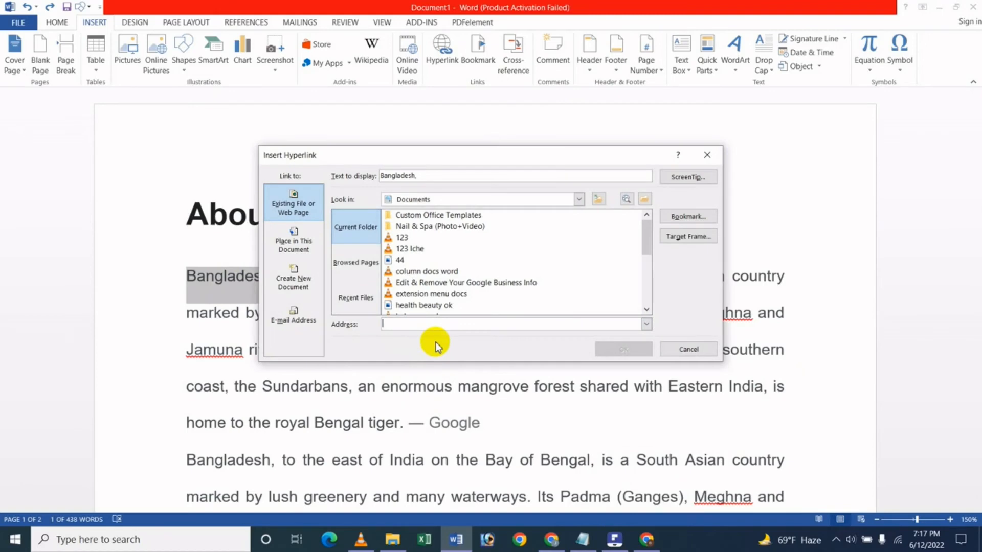
pyautogui.write('https://www.youtube.com/')
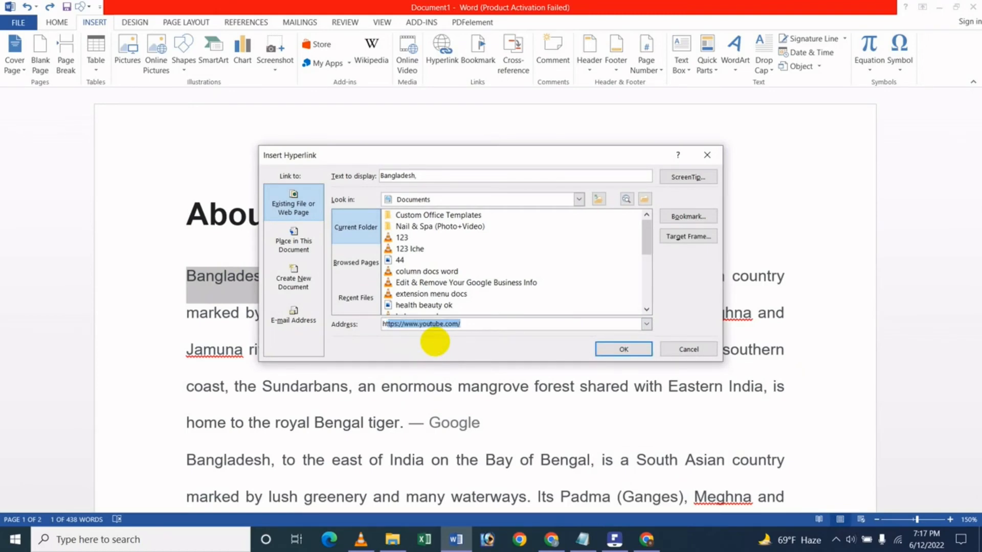
pyautogui.write('ttps://hbonline.xyz')
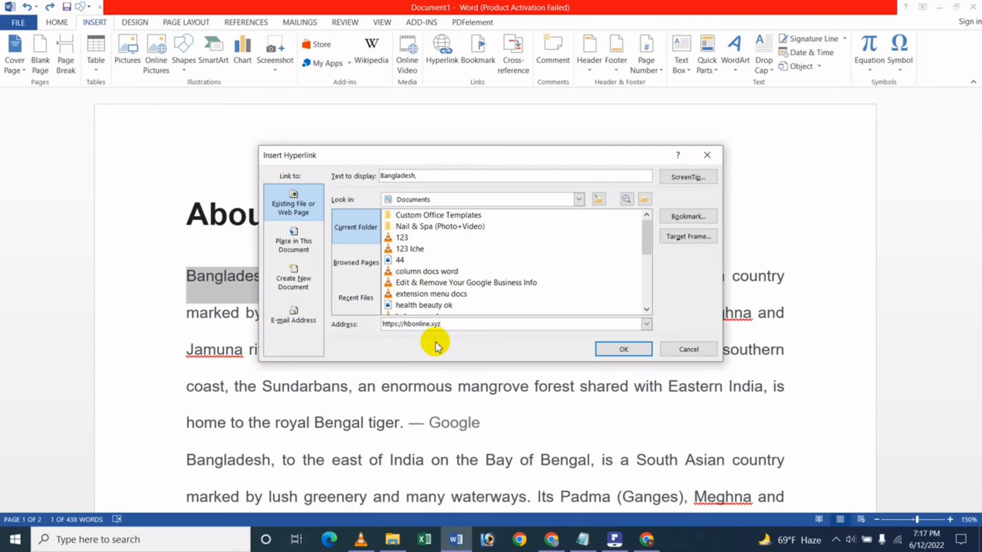
pyautogui.click(624, 350)
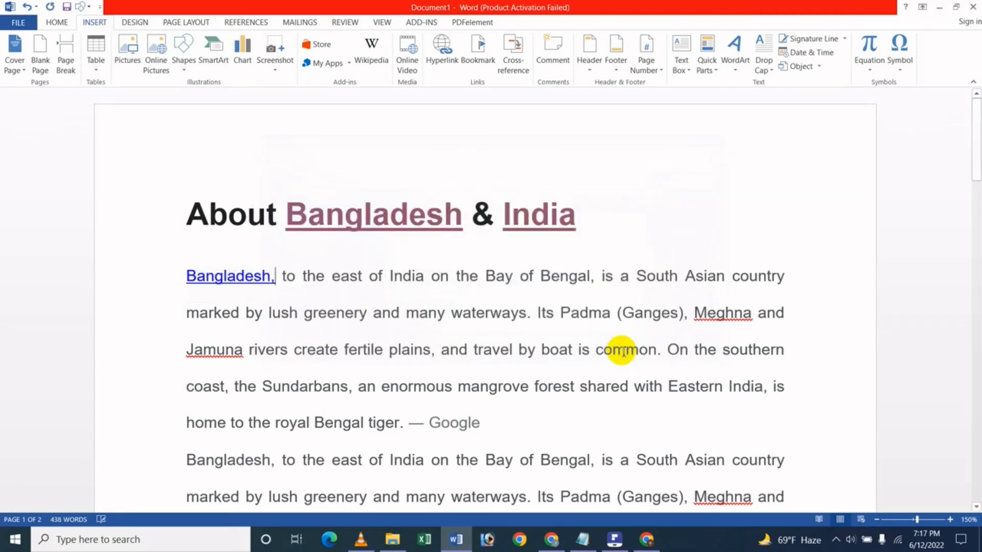
pyautogui.click(219, 279)
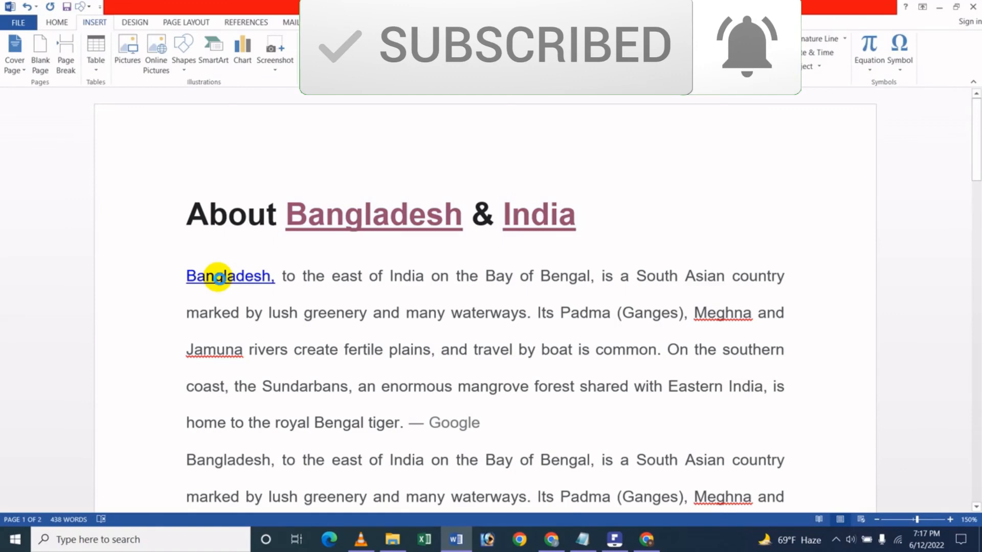
# Follow the "Bangladesh," link in the first paragraph to its website, then return to Word and review the link's address without changing it.
pyautogui.keyDown('ctrl'); pyautogui.click(219, 277); pyautogui.keyUp('ctrl')
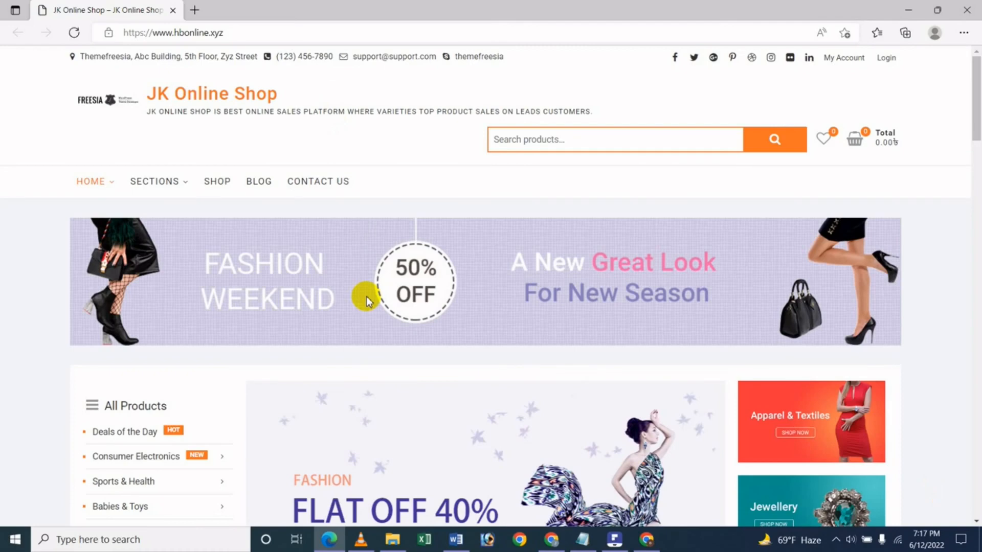
pyautogui.moveTo(169, 164)
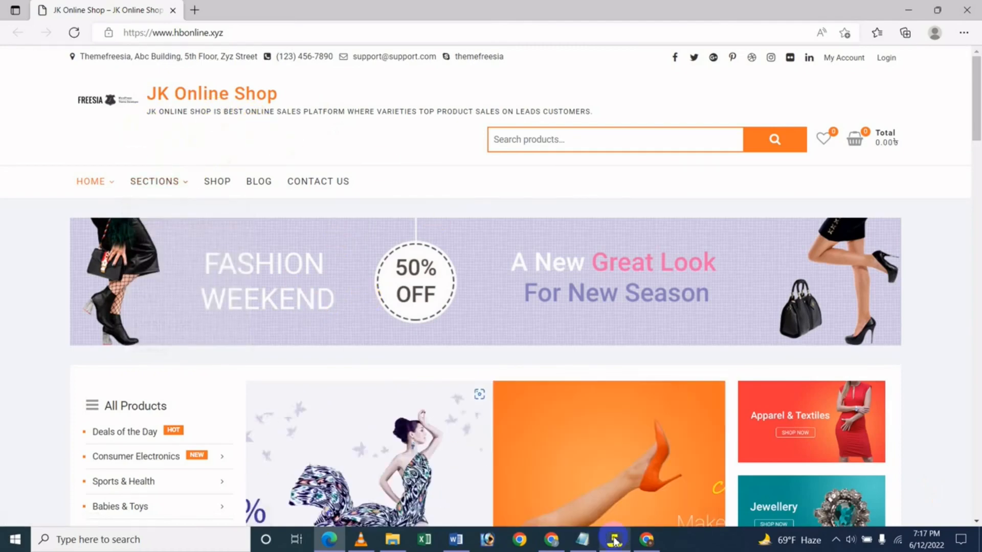
pyautogui.click(456, 540)
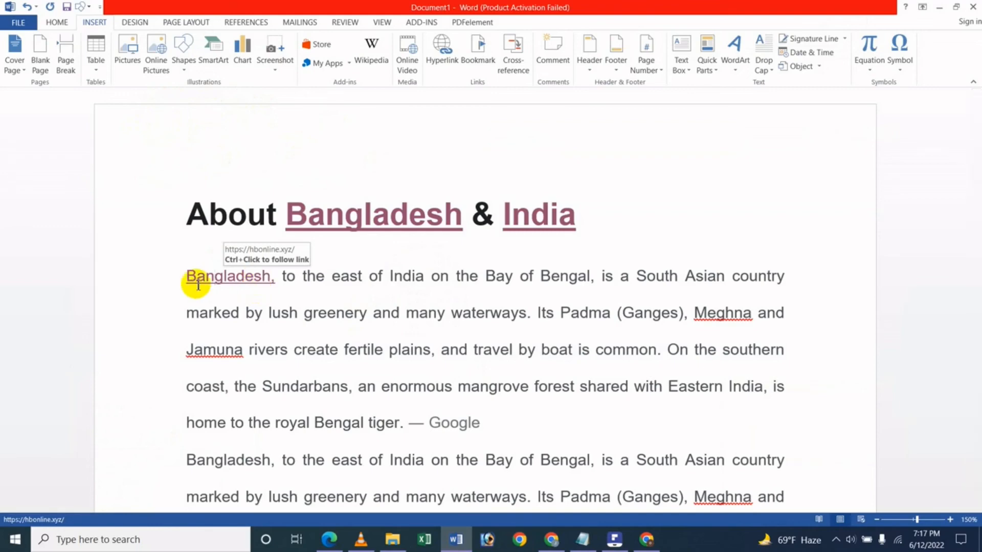
pyautogui.click(442, 61)
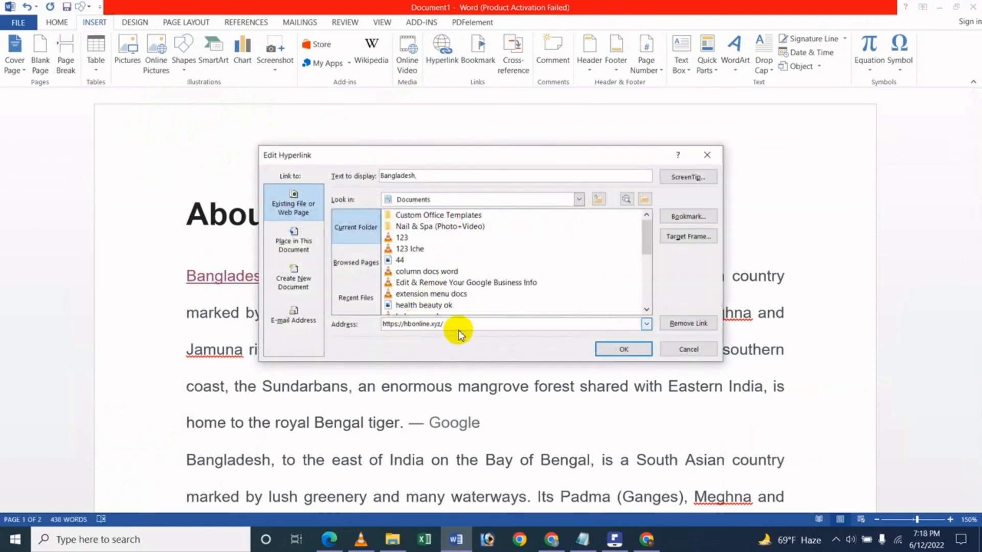
pyautogui.click(678, 354)
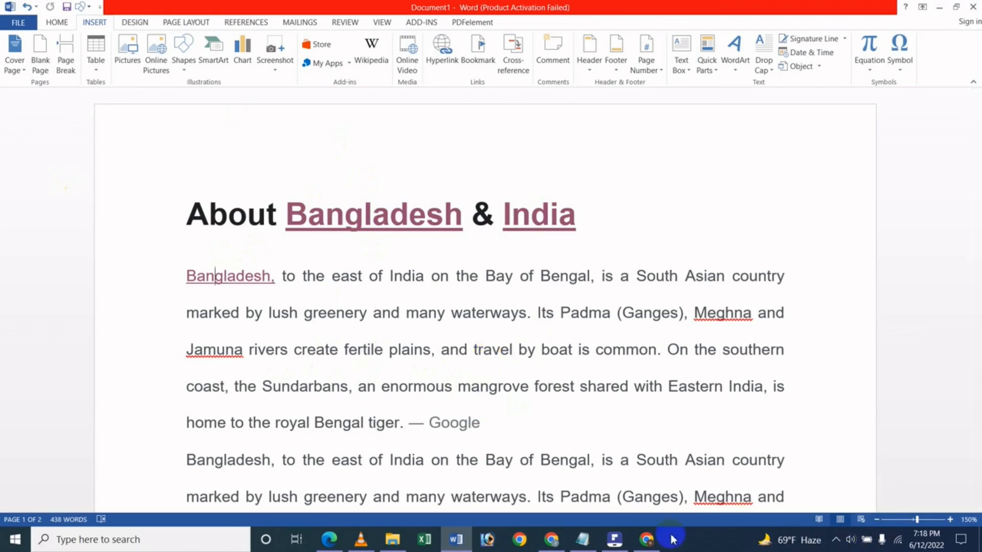
# Switch to the Google Docs document in Chrome, clear its text selection, and show the JK Update Technology channel on YouTube.
pyautogui.click(655, 545)
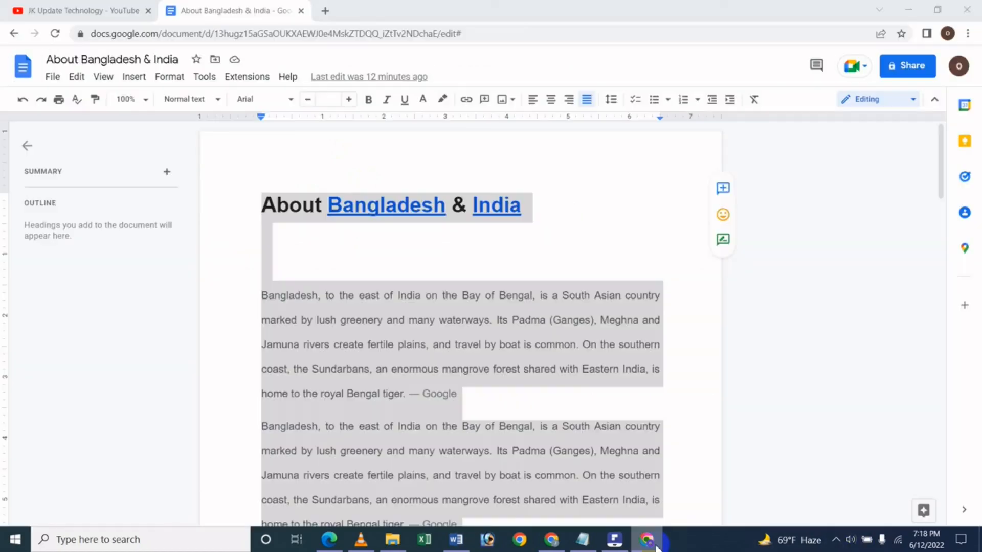
pyautogui.click(574, 242)
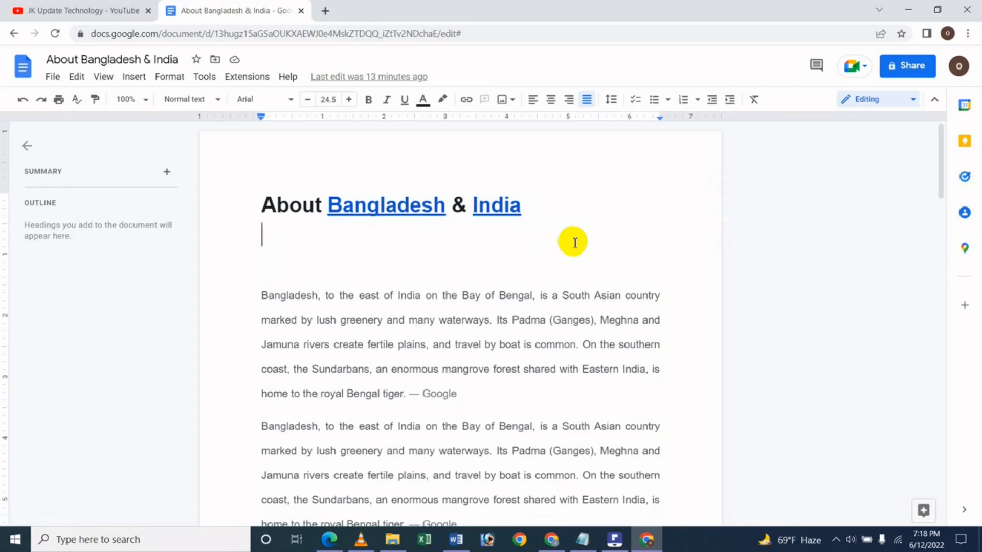
pyautogui.click(92, 10)
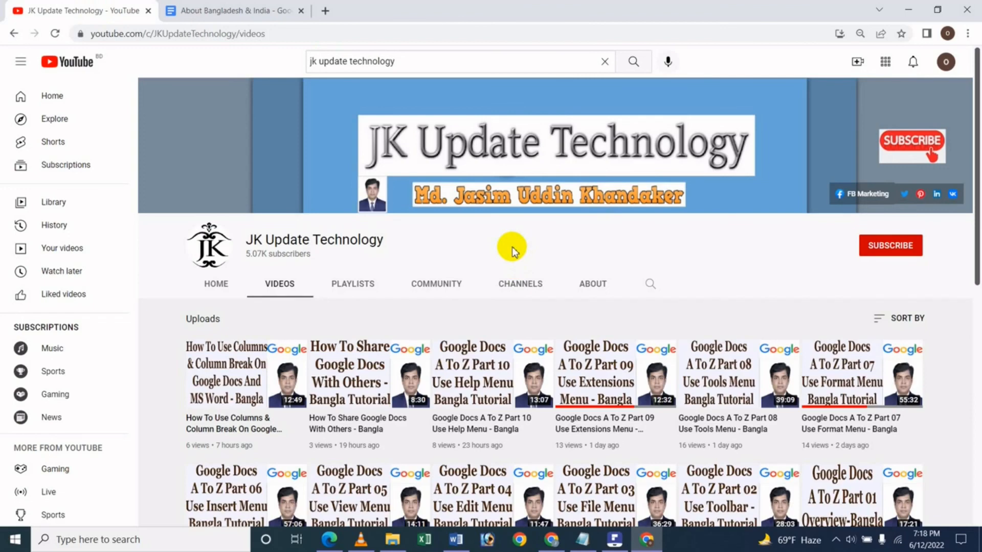